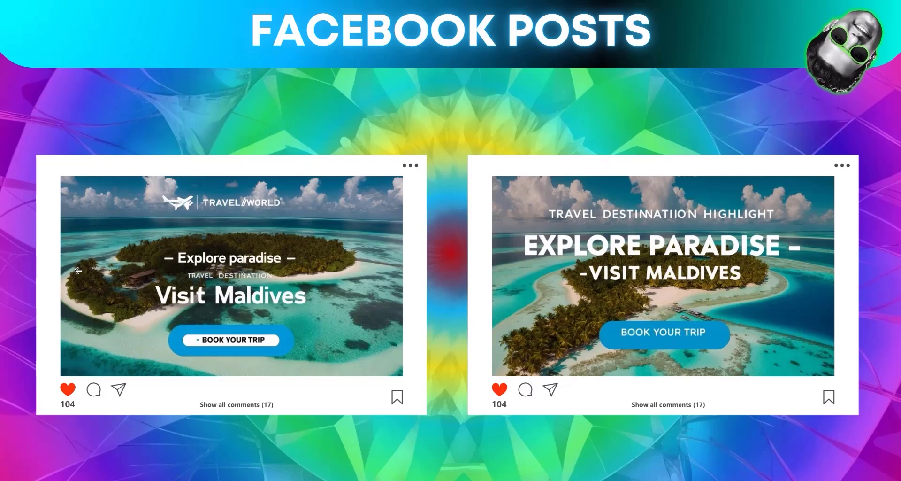
Ask ChatGPT what herb or natural source is very good for diabetes.
key(Escape)
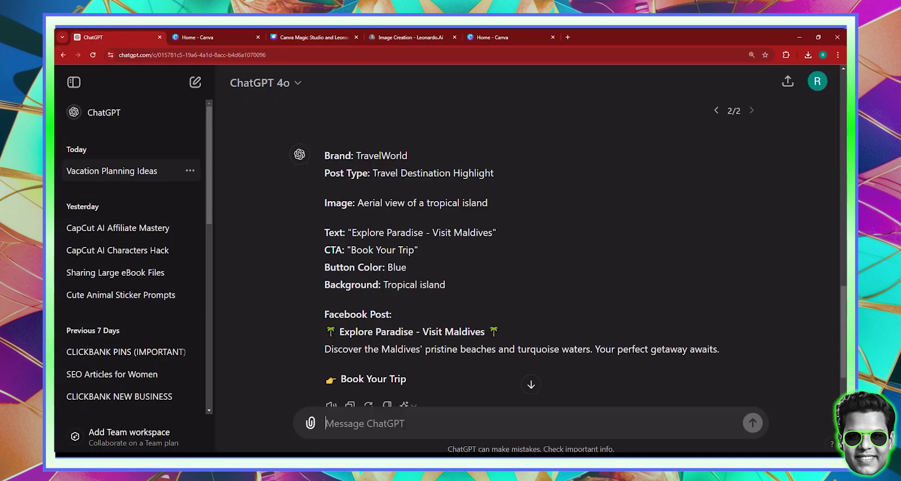
text(wh)
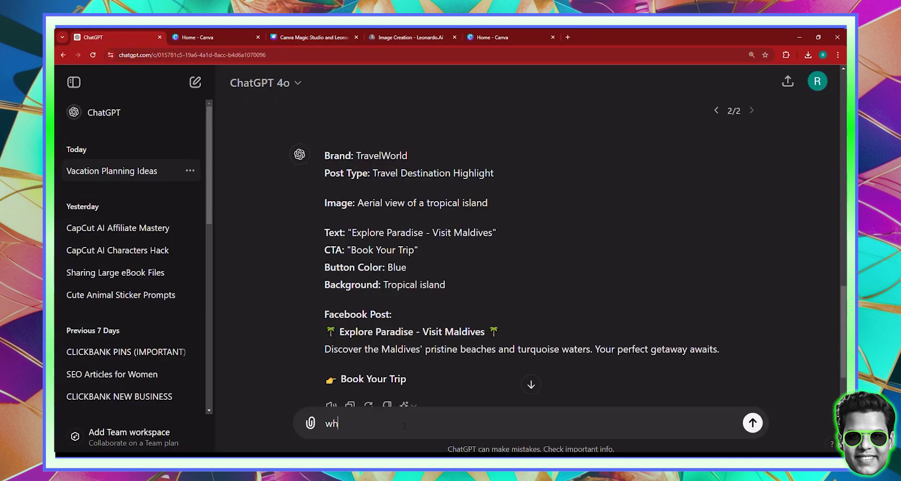
text(at is a herb or natura)
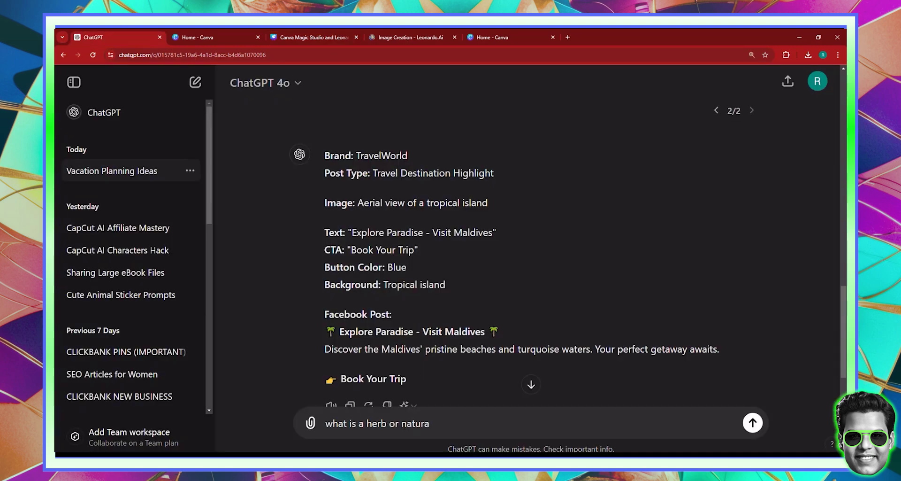
text(l source that is veryu)
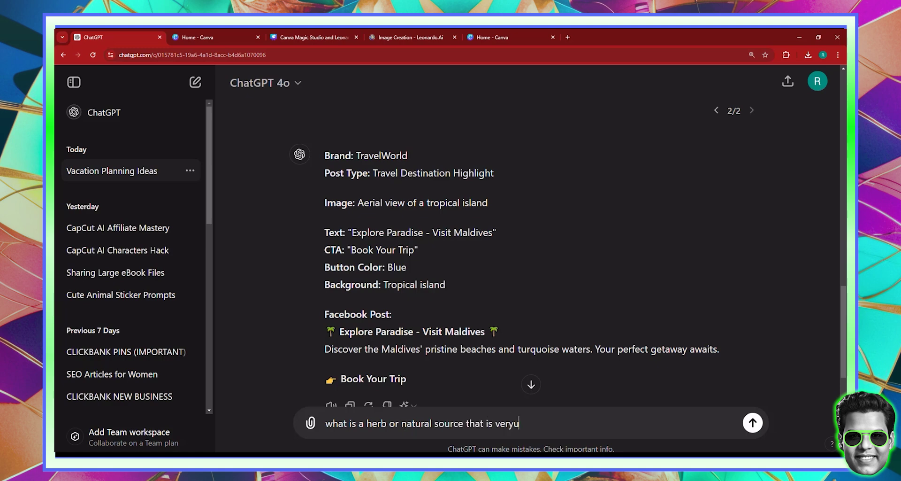
key(BackSpace)
text(good for die)
text(betes)
key(Return)
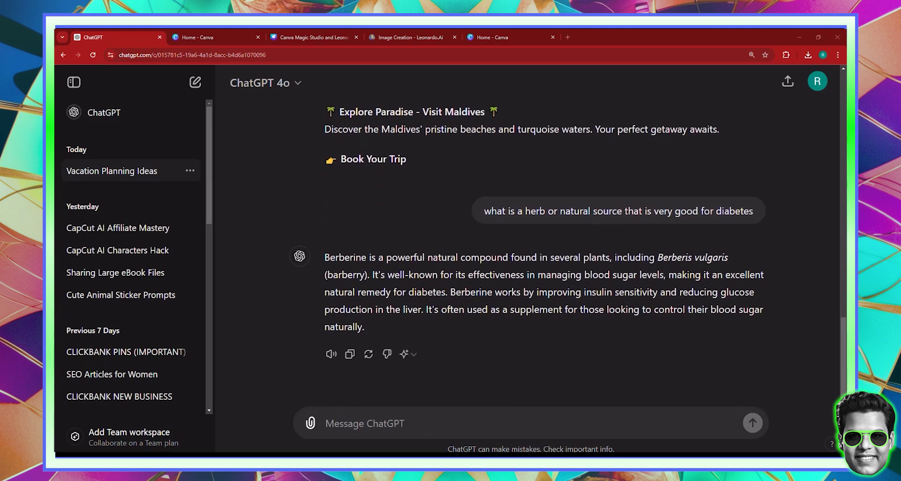
Open the Educational_Keywords_Clean workbook in Excel and review the keyword list in column A.
right_click(365, 465)
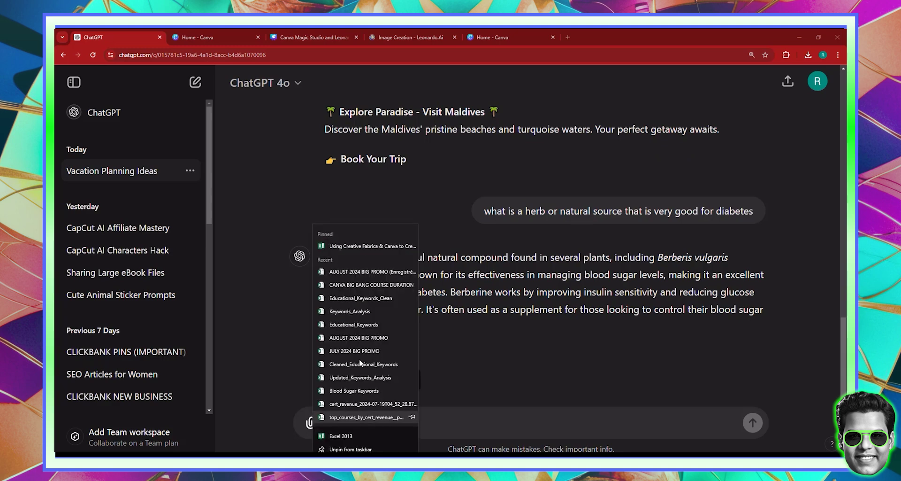
click(353, 300)
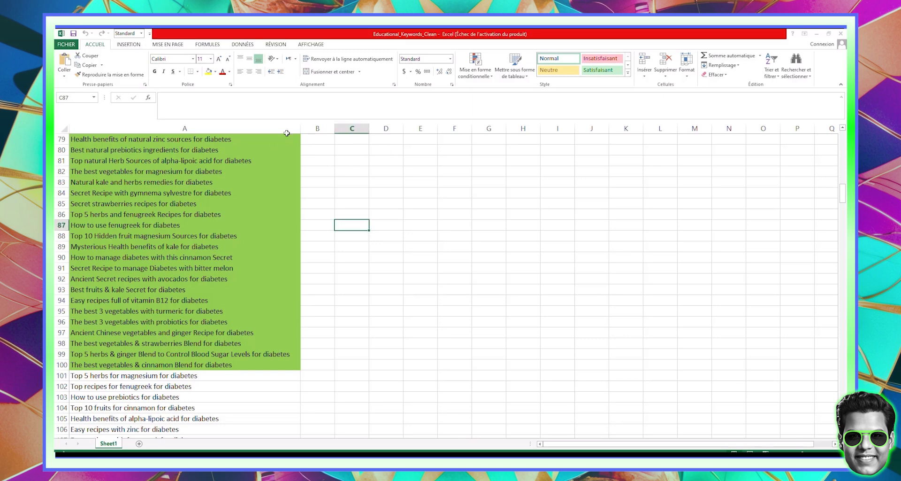
click(546, 155)
click(217, 129)
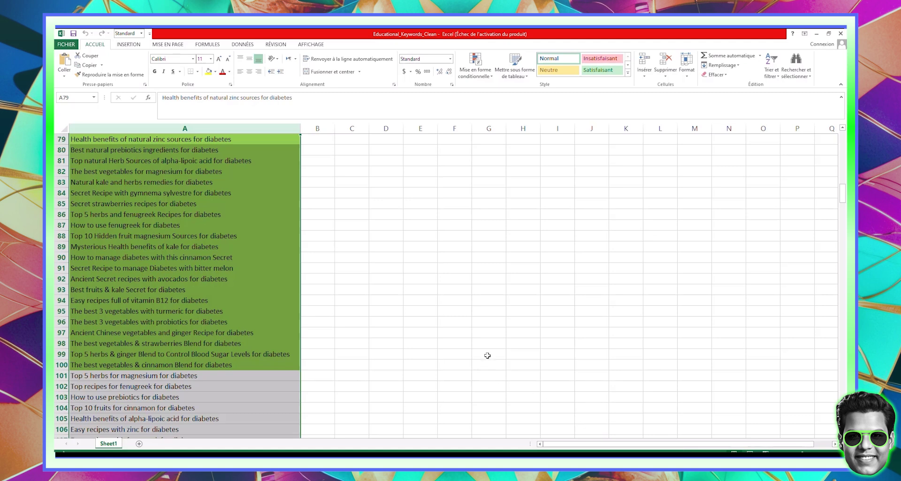
click(405, 332)
key(alt+Tab)
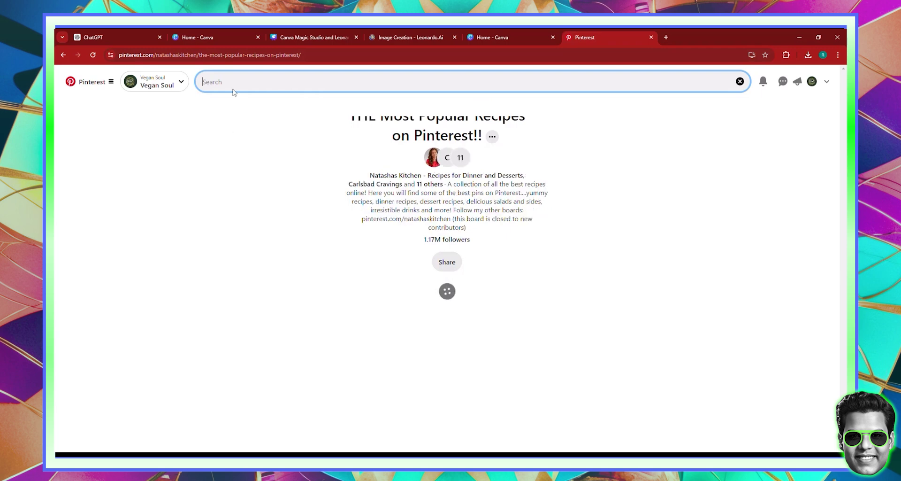
click(237, 87)
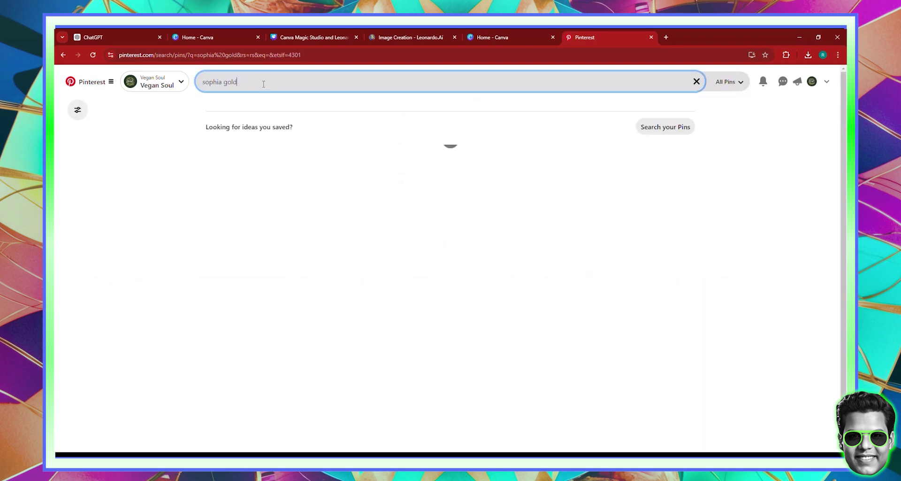
click(242, 113)
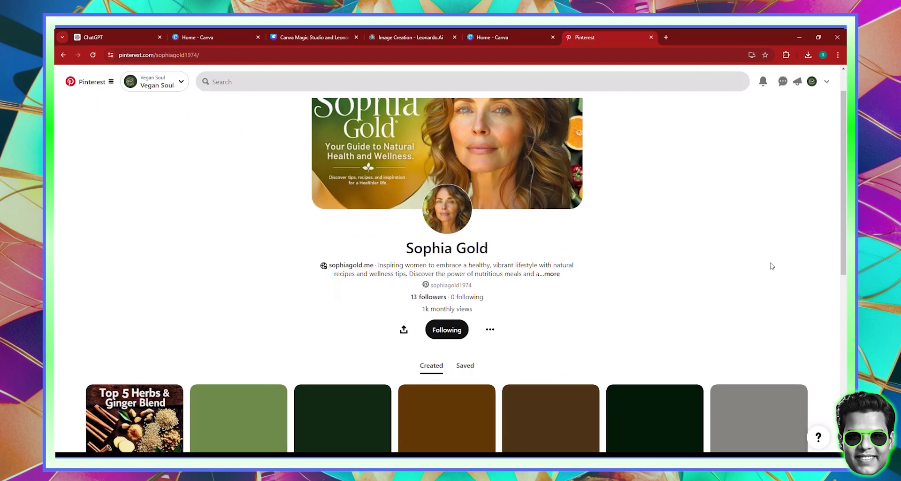
scroll(770, 263, down, 6)
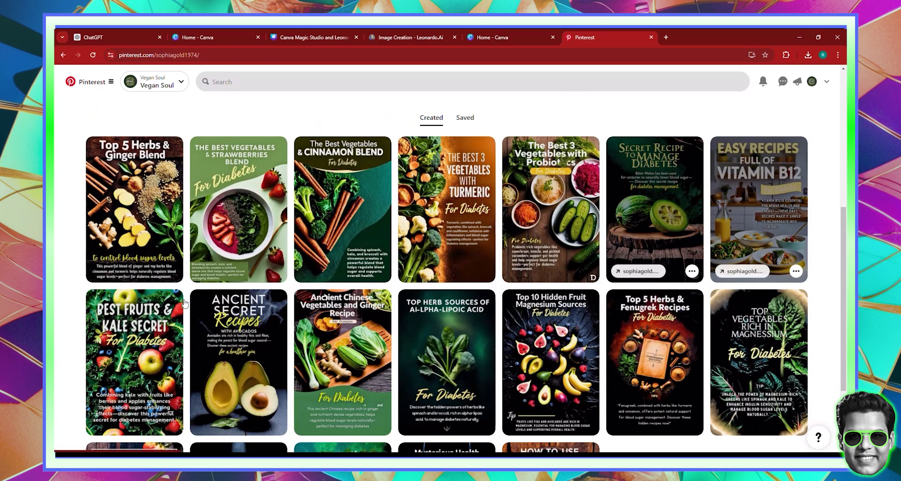
click(135, 210)
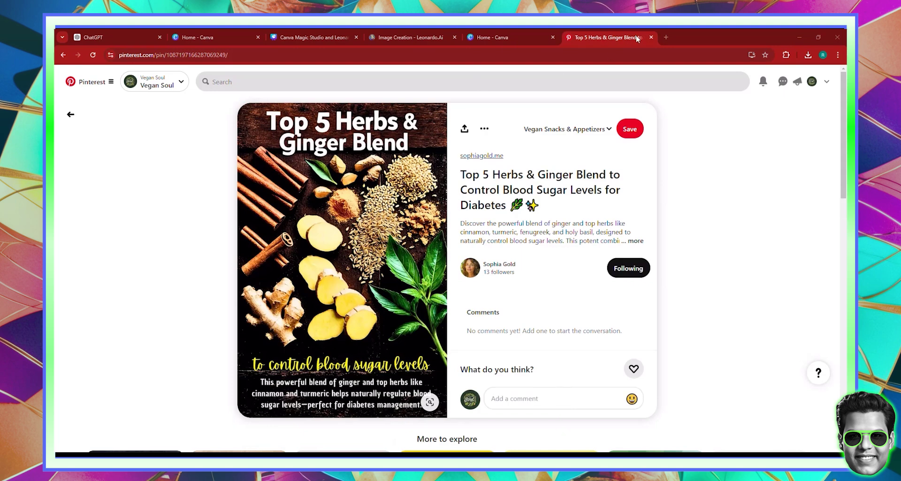
Close Pinterest and select the berberine blood-sugar keyword in Excel cell A78.
key(ctrl+w)
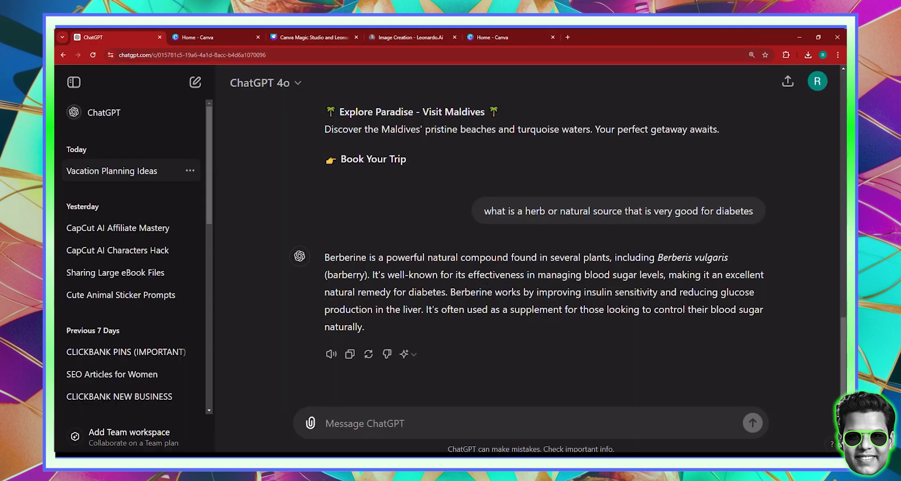
key(alt+Tab)
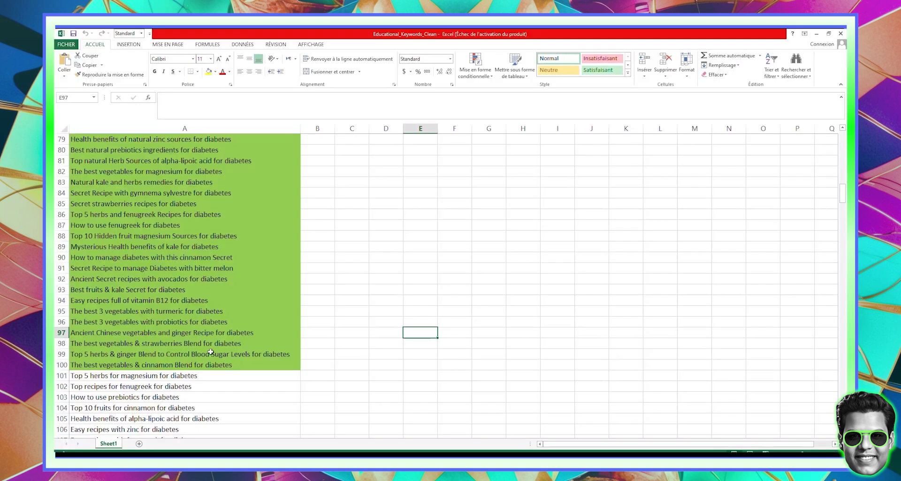
scroll(186, 332, up, 3)
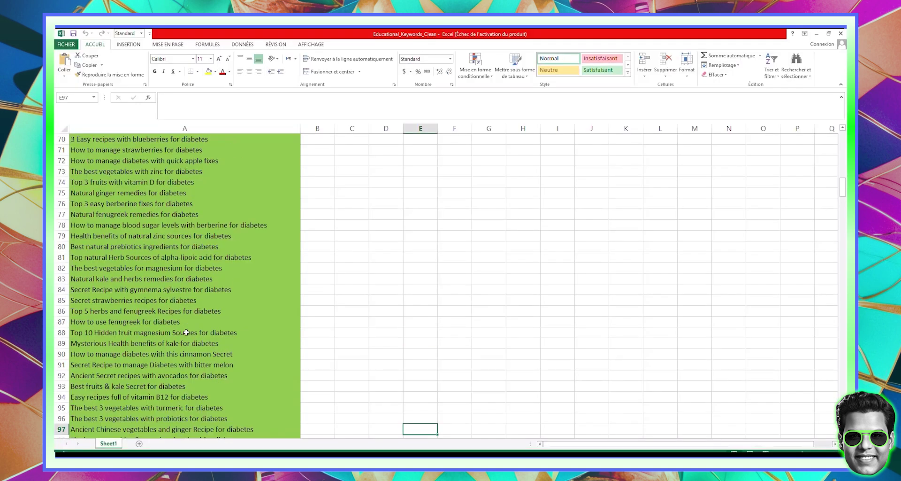
scroll(186, 332, down, 2)
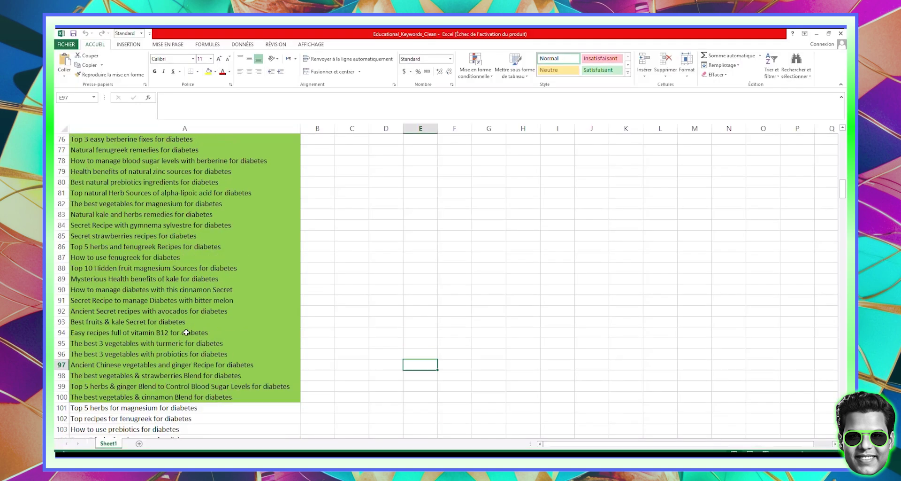
click(215, 159)
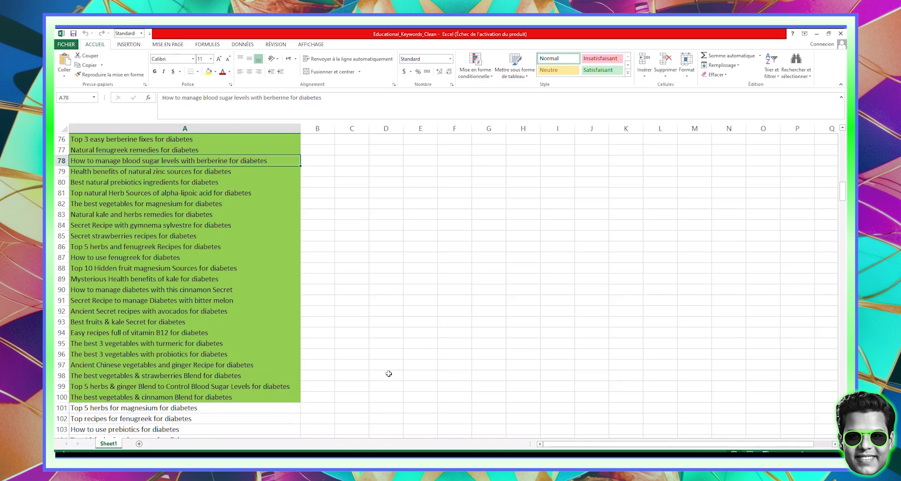
key(alt+Tab)
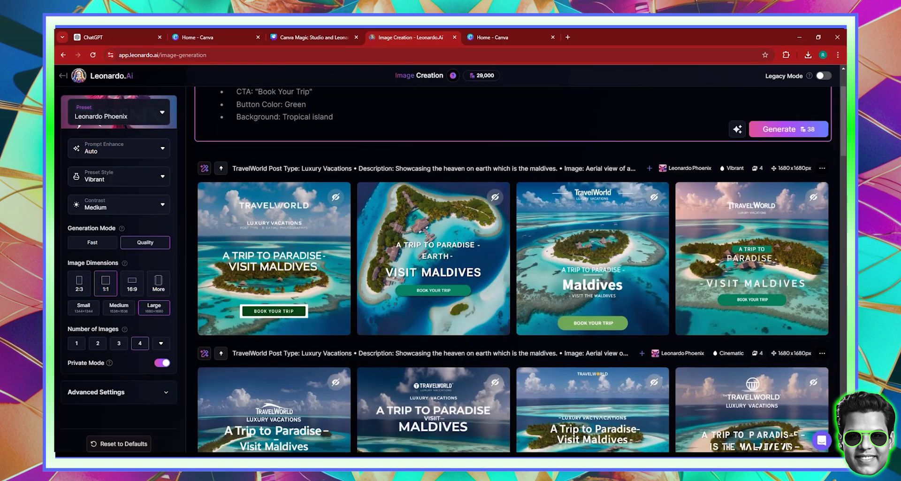
Copy the TravelWorld Facebook prompt from the Word Prompts document.
click(345, 427)
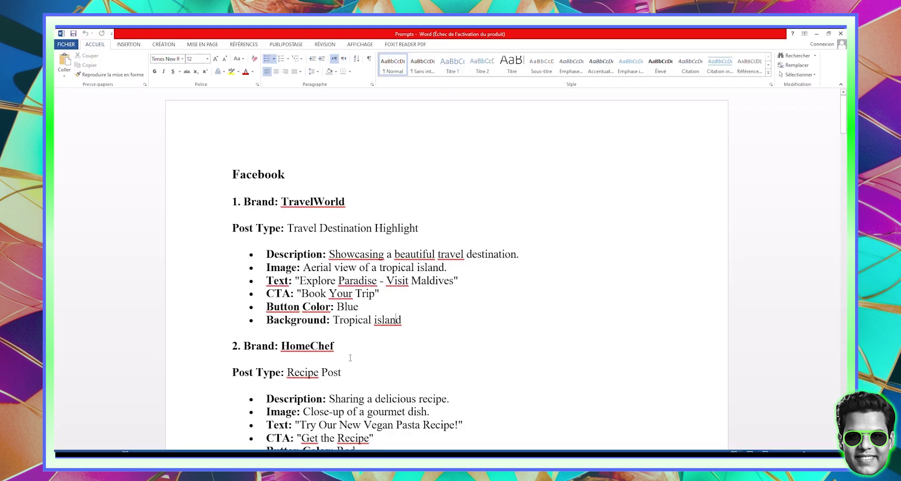
drag(416, 324, 294, 216)
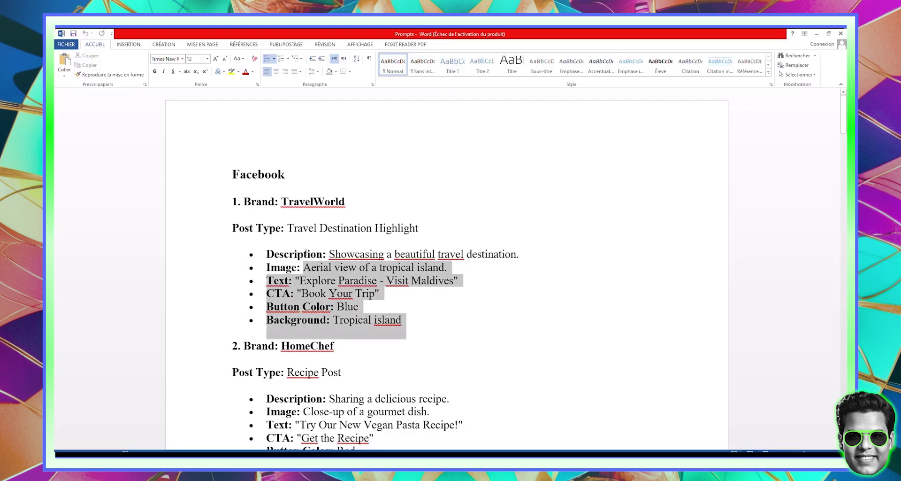
right_click(288, 207)
click(302, 222)
Replace the old Leonardo.Ai prompt with the copied TravelWorld prompt.
key(alt+Tab)
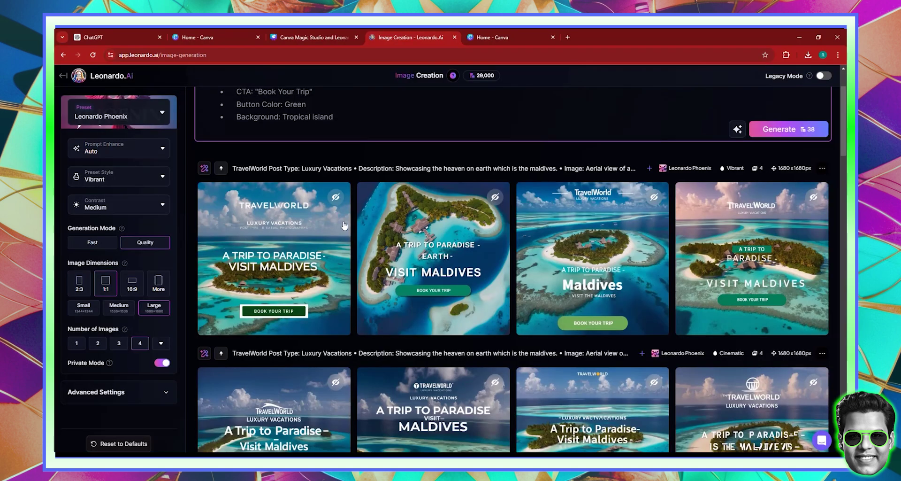
click(356, 196)
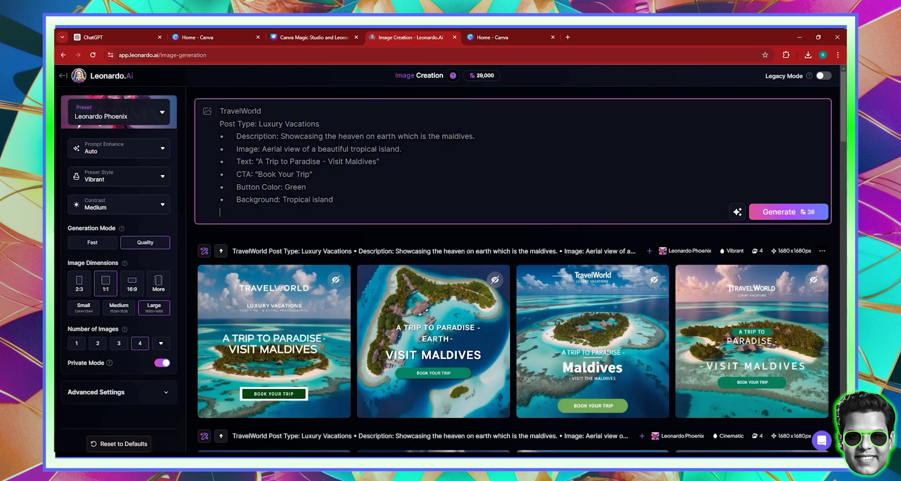
drag(377, 211, 219, 111)
key(BackSpace)
right_click(242, 116)
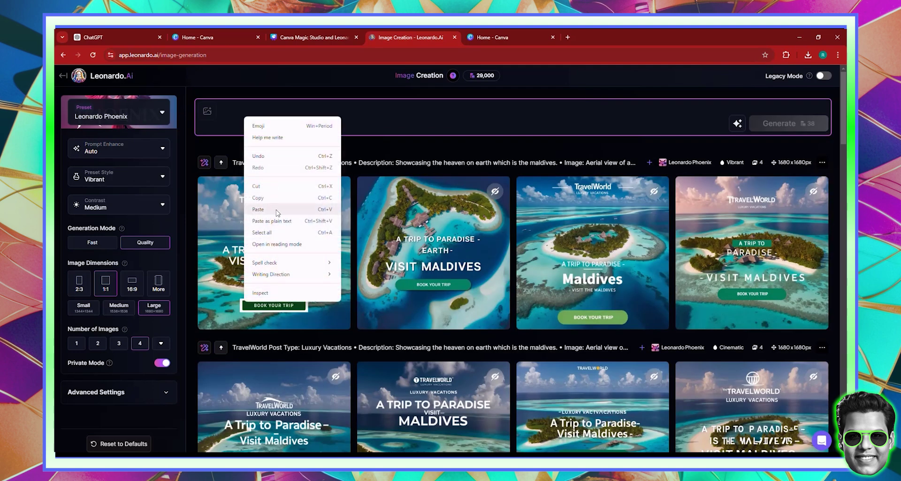
click(276, 213)
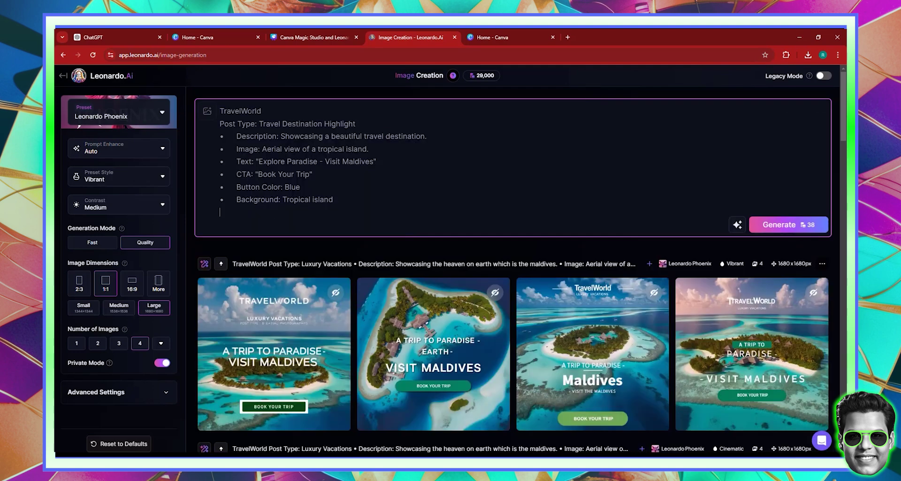
Remove the TravelWorld line and set post type to 'Educational Post about the benefits of berberine for diabetes'.
triple_click(240, 111)
key(BackSpace)
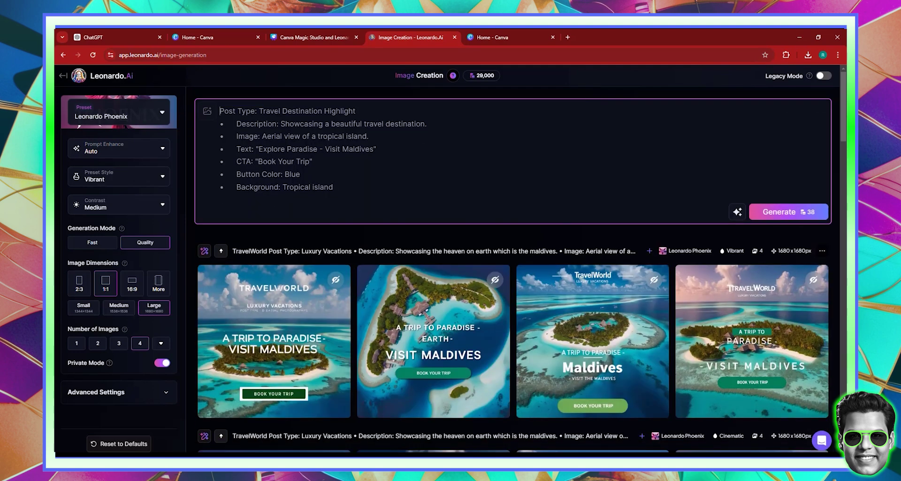
drag(355, 111, 263, 110)
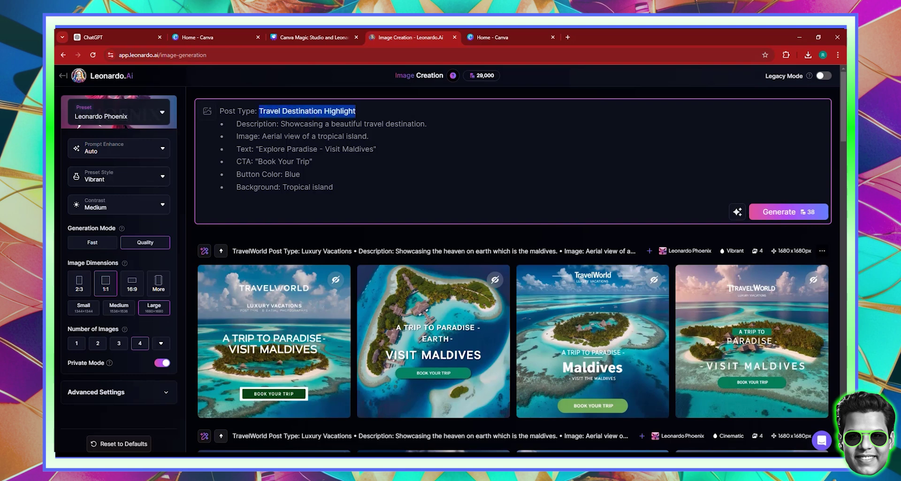
text(Educ)
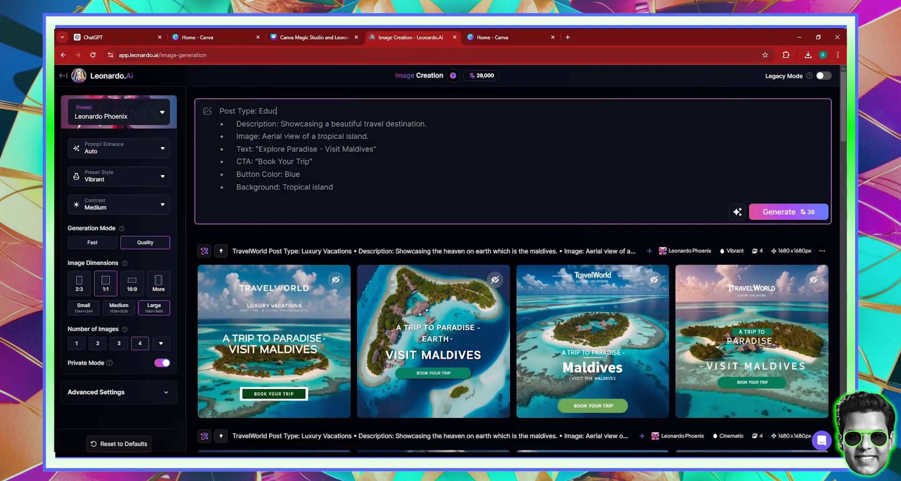
text(ational Post about the benefit)
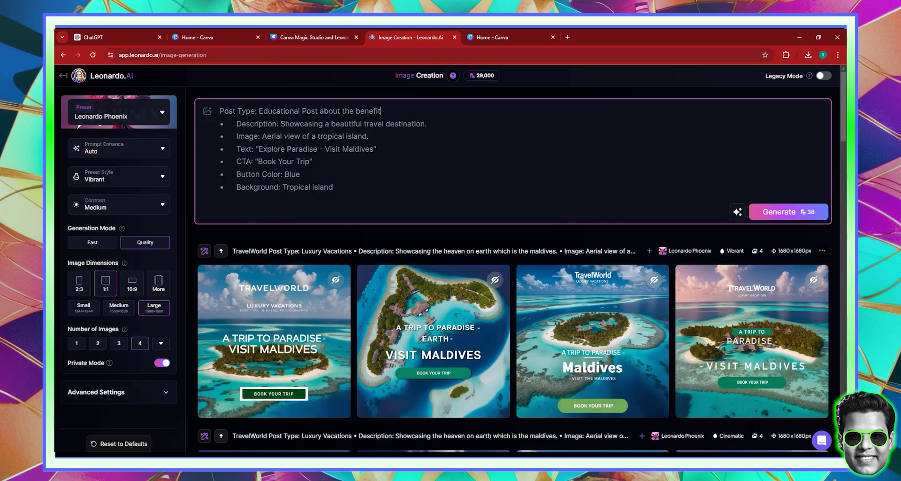
text(s of berberine for diabetes)
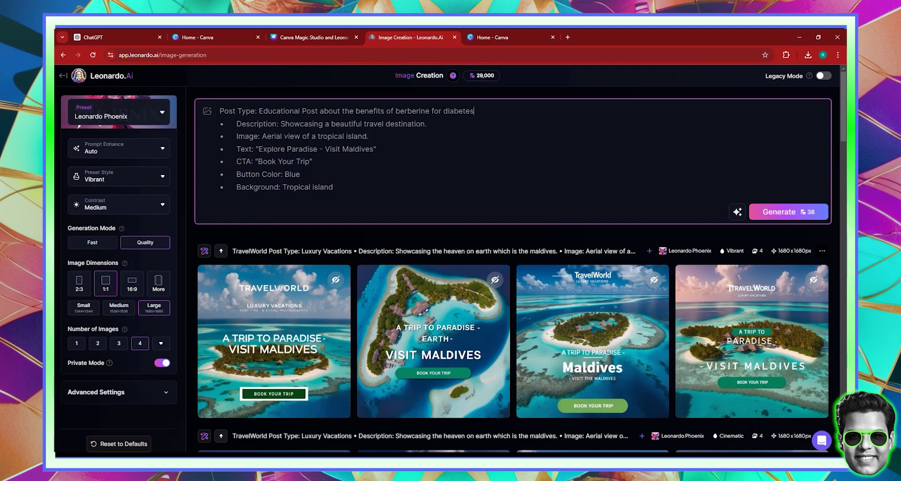
Rewrite the description to 'Showcasing the secret of using berberine for diabetes'.
drag(329, 123, 424, 124)
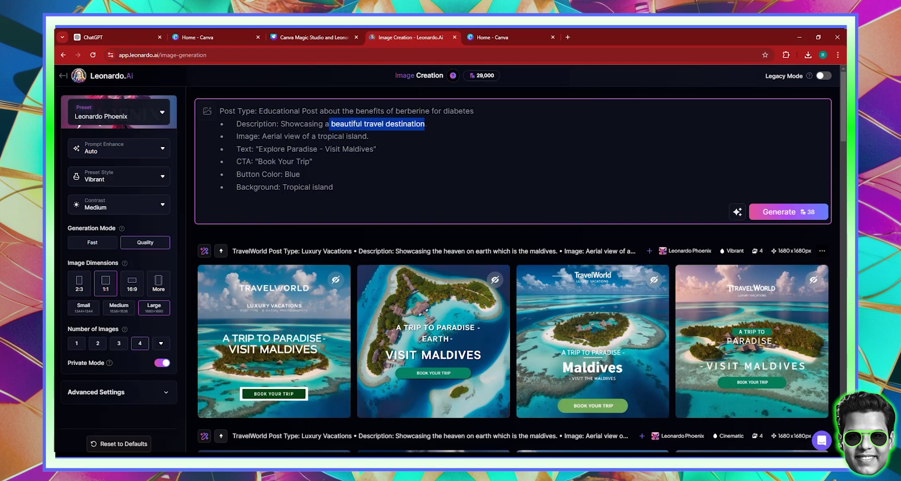
key(BackSpace)
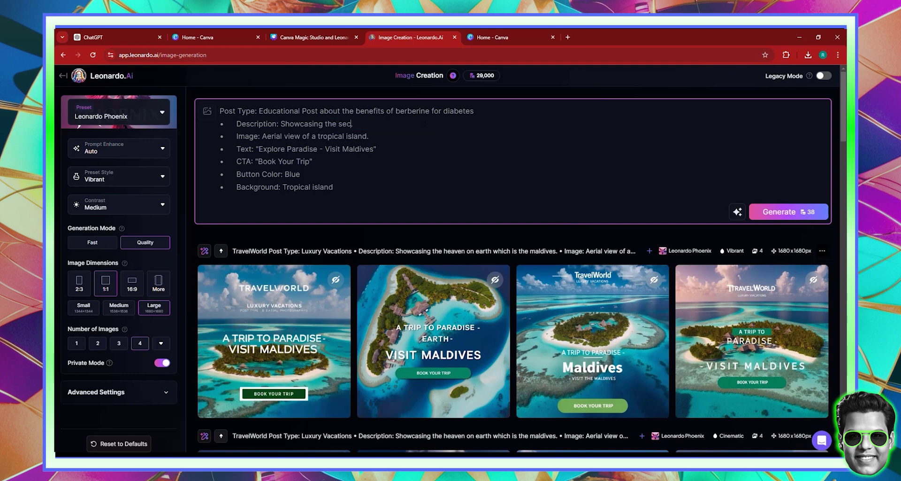
text(opf)
key(BackSpace)
key(BackSpace)
text(f using berberine for diabetes.)
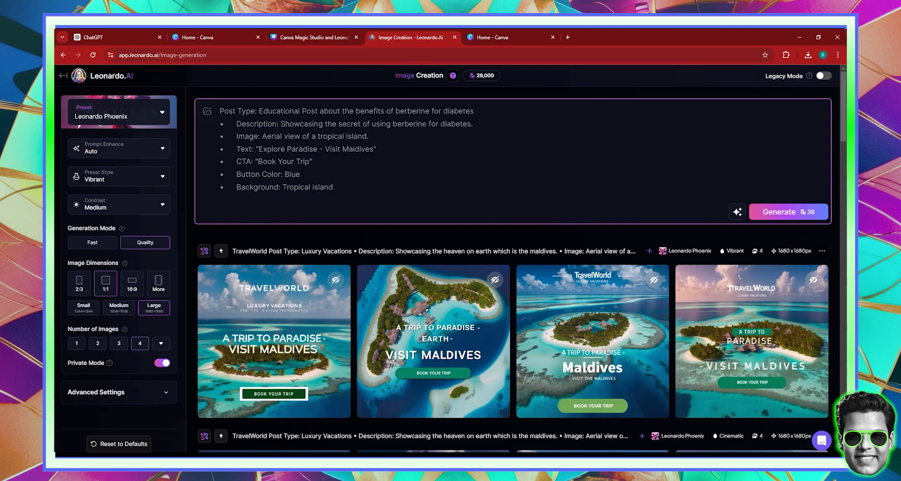
Change the Image line to 'Mystical Berberine Image in mountain fog'.
drag(267, 136, 367, 137)
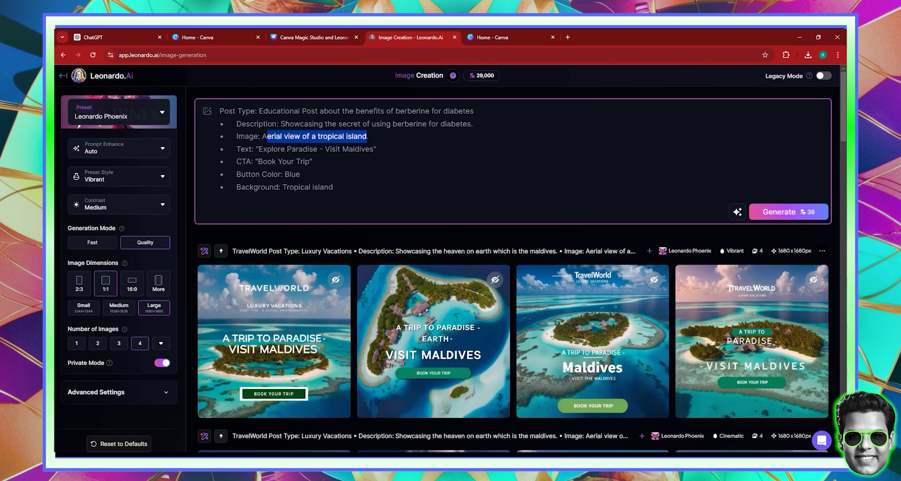
key(BackSpace)
key(BackSpace)
text(Mystical Berberine )
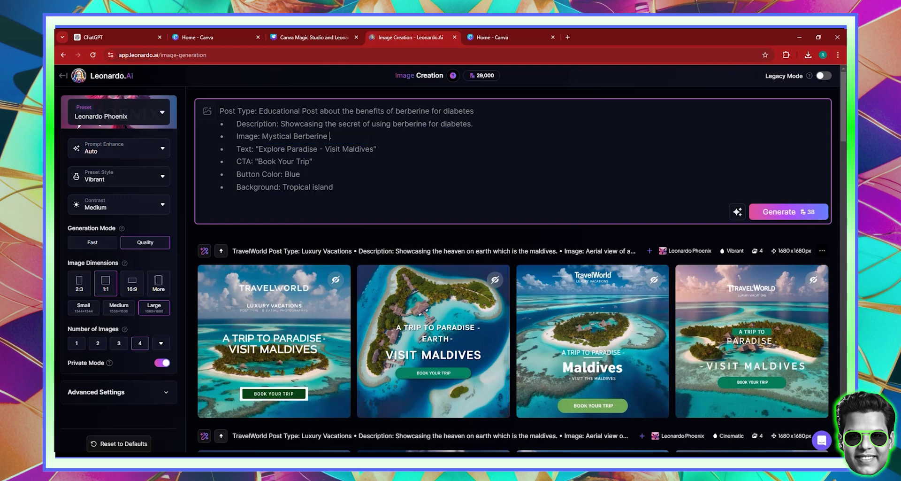
text(Imagh)
text(ghe)
key(BackSpace)
text(e in mountain fog.)
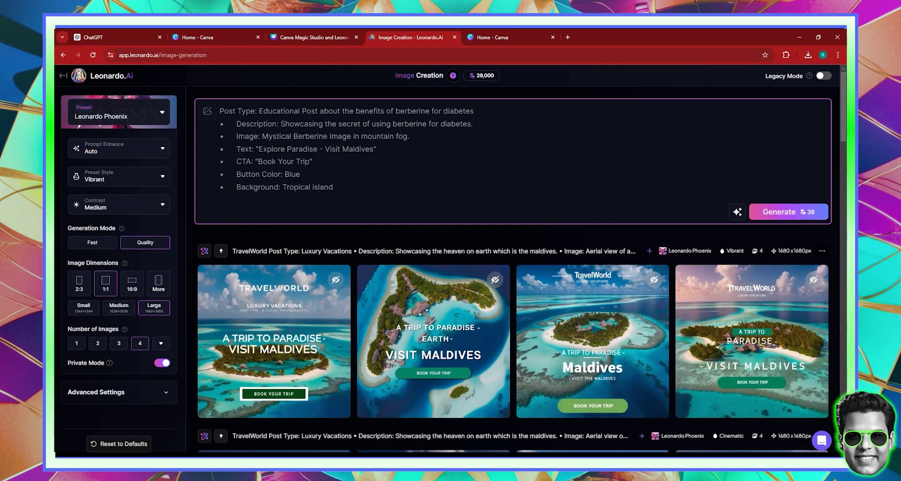
Replace the Maldives headline text with 'Control Diabetes', then reselect it.
drag(259, 149, 370, 149)
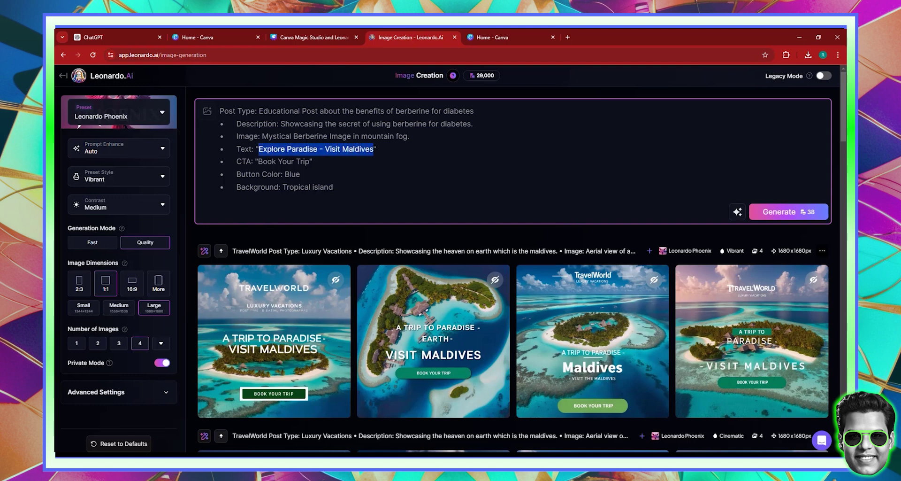
key(BackSpace)
text(Control D)
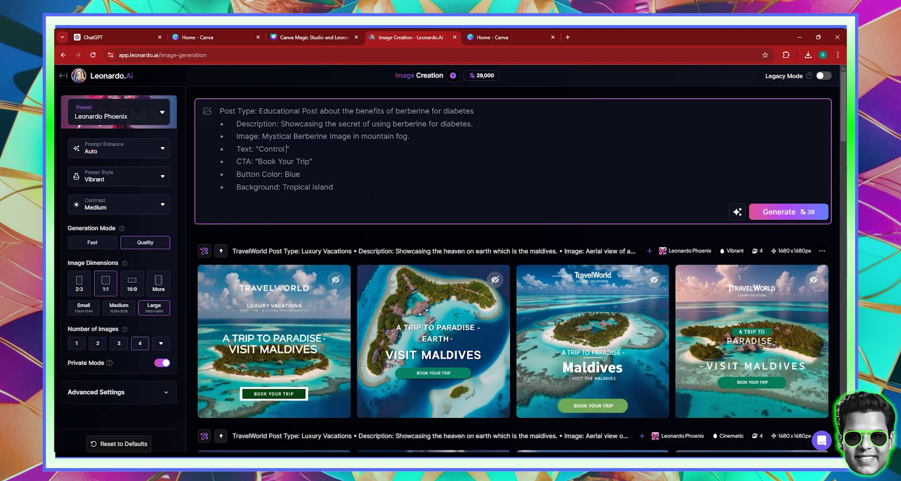
text(iabetes)
drag(257, 161, 305, 161)
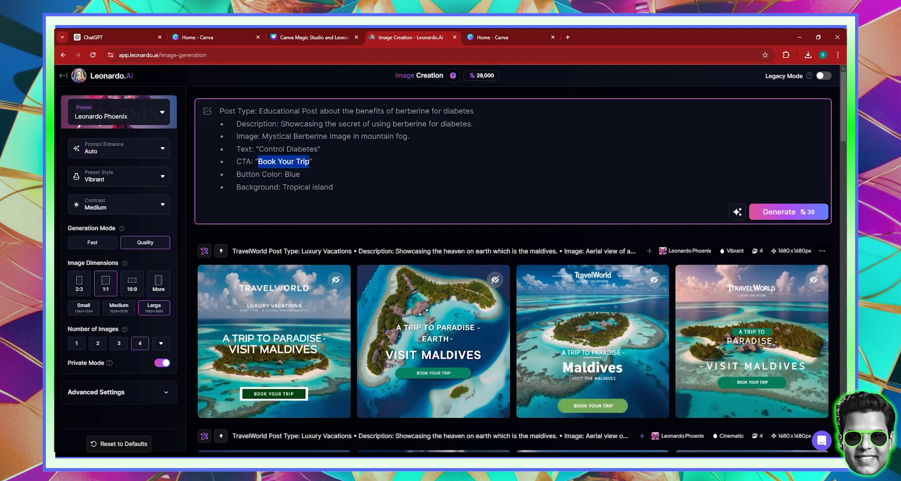
mouse_move(290, 149)
mouse_down()
mouse_move(258, 149)
mouse_move(318, 149)
mouse_up()
Set the headline to 'Decrease Pill Intake - Natural Fix is Better' and CTA to 'Control Diabetes'.
key(BackSpace)
key(BackSpace)
key(BackSpace)
key(BackSpace)
key(BackSpace)
key(BackSpace)
key(BackSpace)
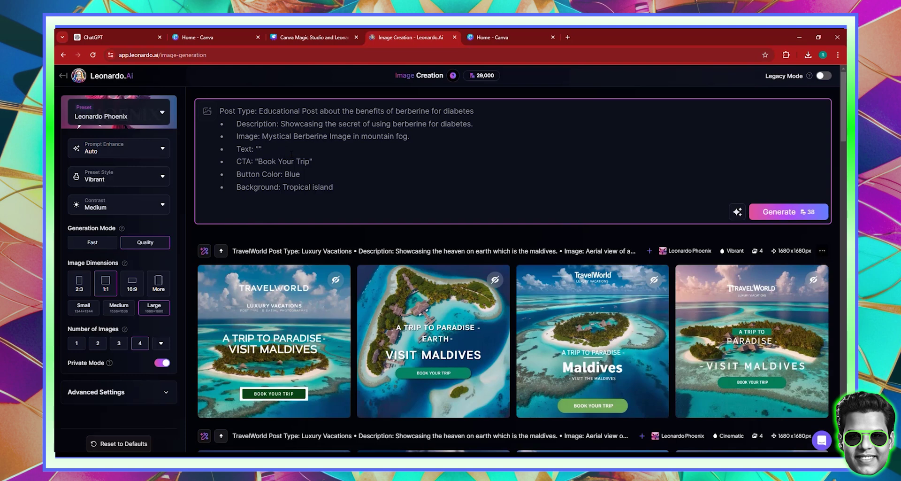
text(Decrease )
text(Pill )
text(Intake - )
text(Natur)
text(al F)
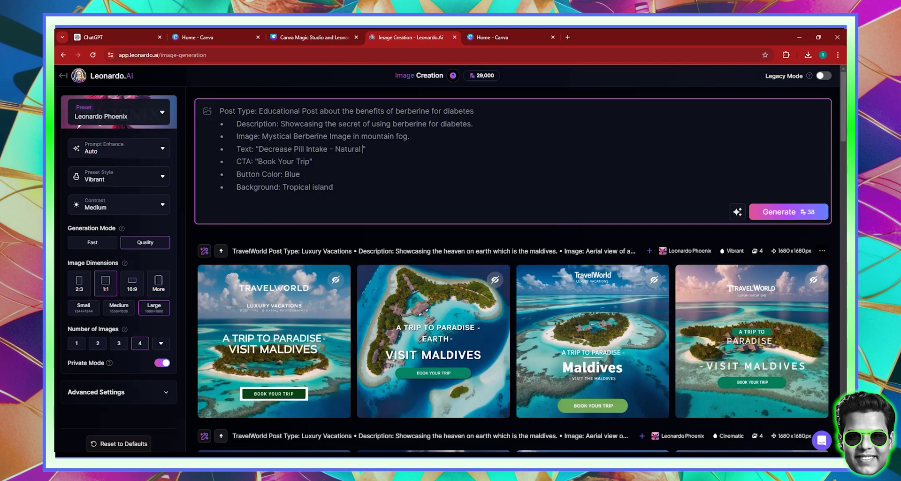
text(ix )
text(is Better)
drag(258, 161, 313, 160)
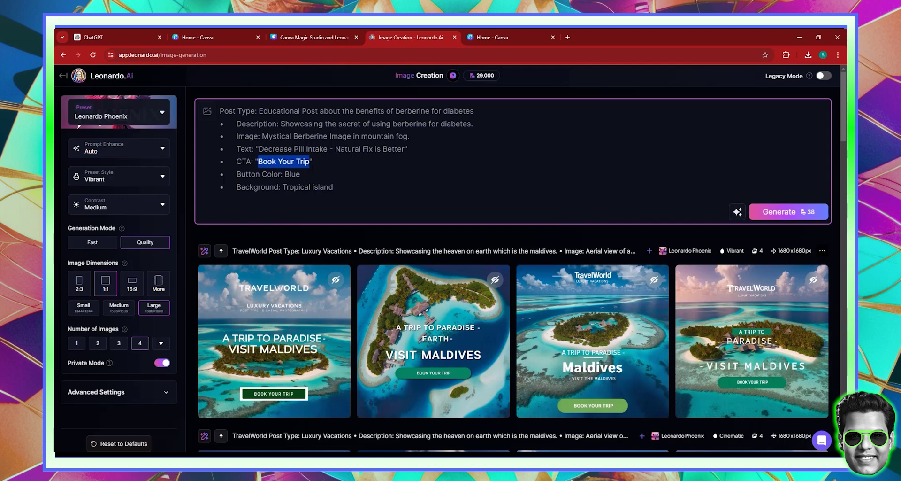
text(CTA: "C)
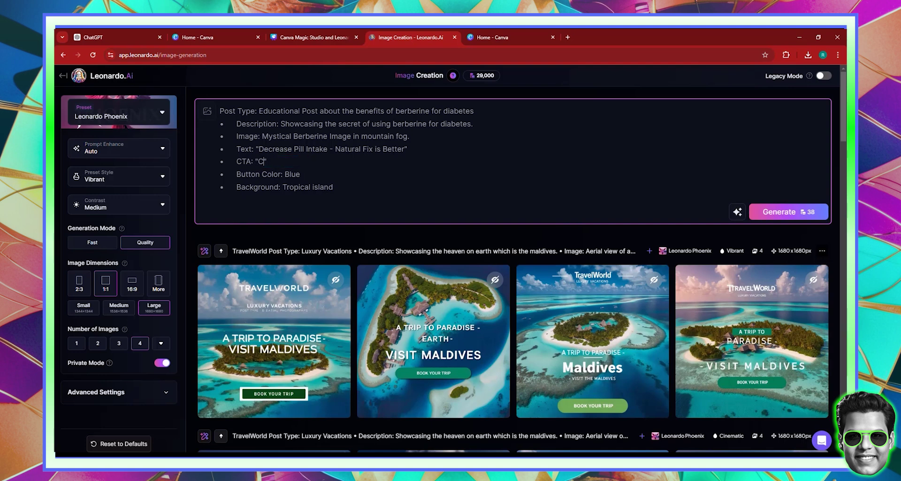
text(ontrol Diabetes)
Make the button Green and the background 'Himalayan Mountain Mist'.
double_click(292, 174)
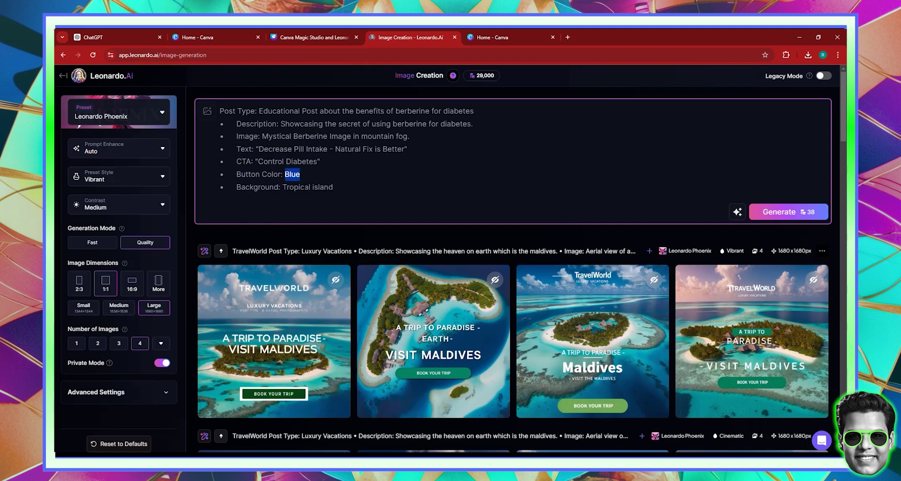
text(Green)
drag(333, 187, 287, 187)
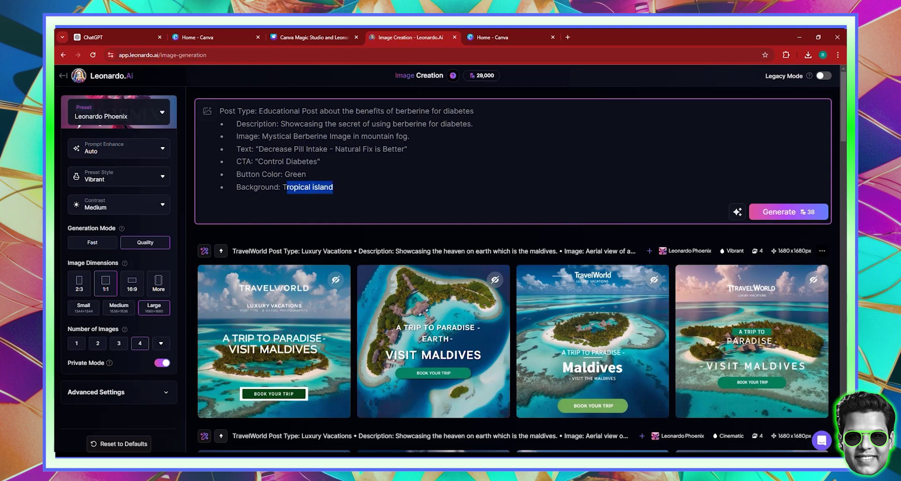
key(BackSpace)
key(BackSpace)
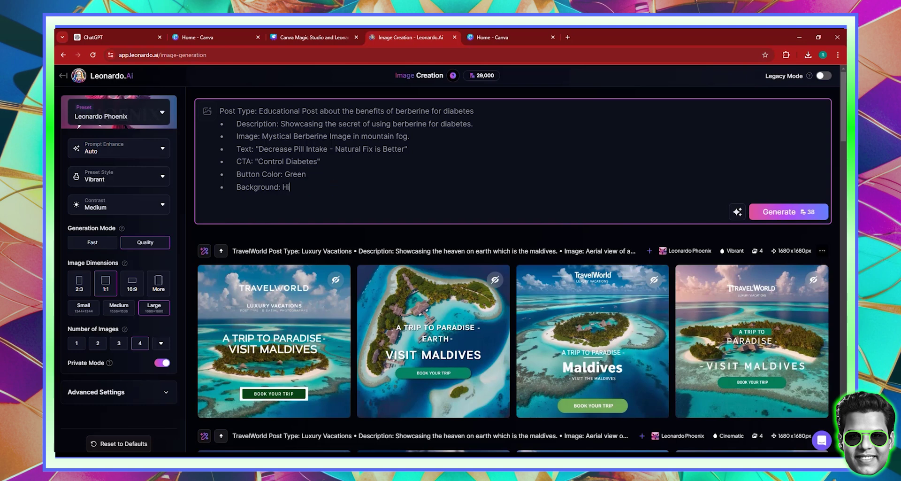
text(malayan Mountain)
text( Mist)
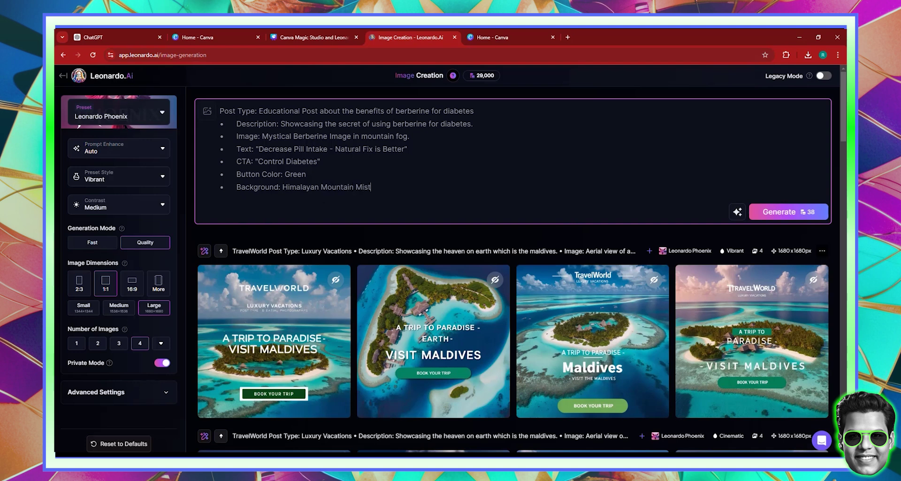
Generate the berberine images, then regenerate them with the Stock Photo preset style.
click(792, 211)
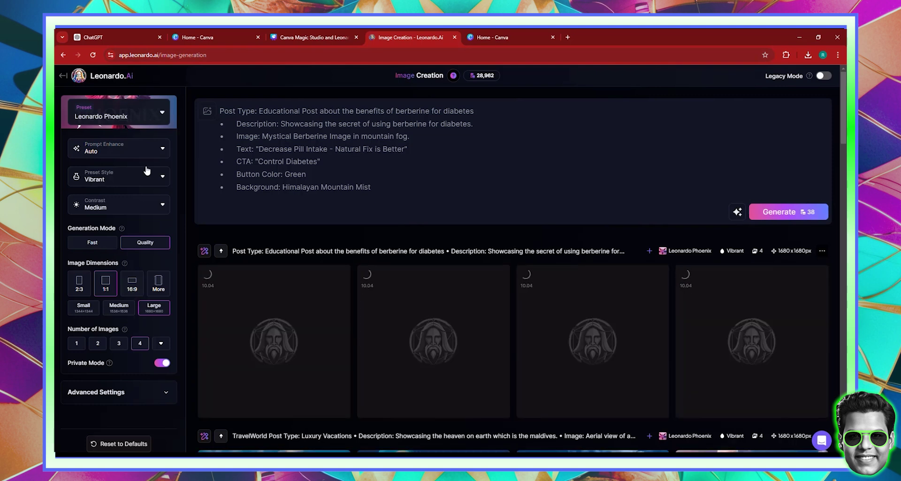
click(119, 176)
scroll(120, 304, down, 2)
scroll(118, 303, down, 5)
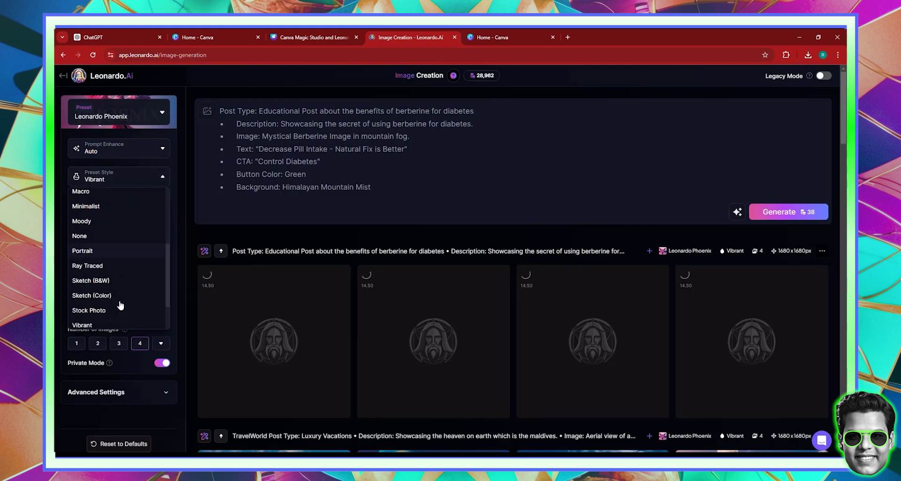
click(87, 307)
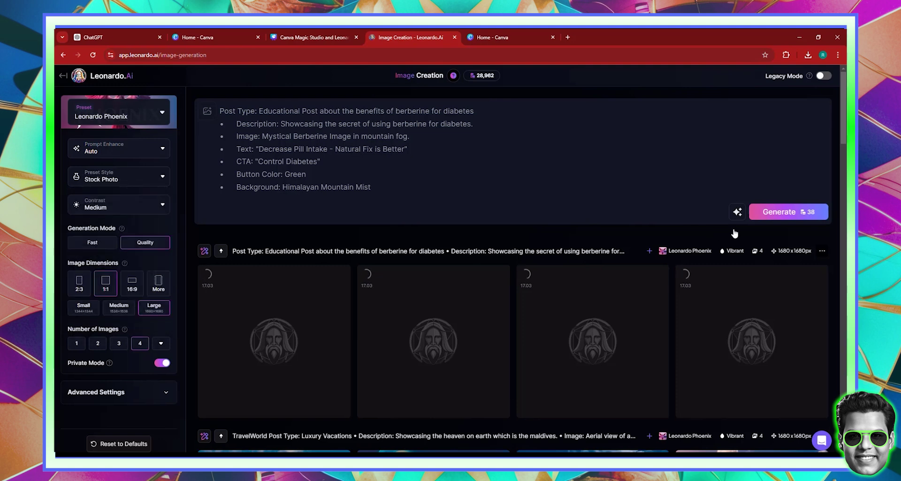
click(779, 212)
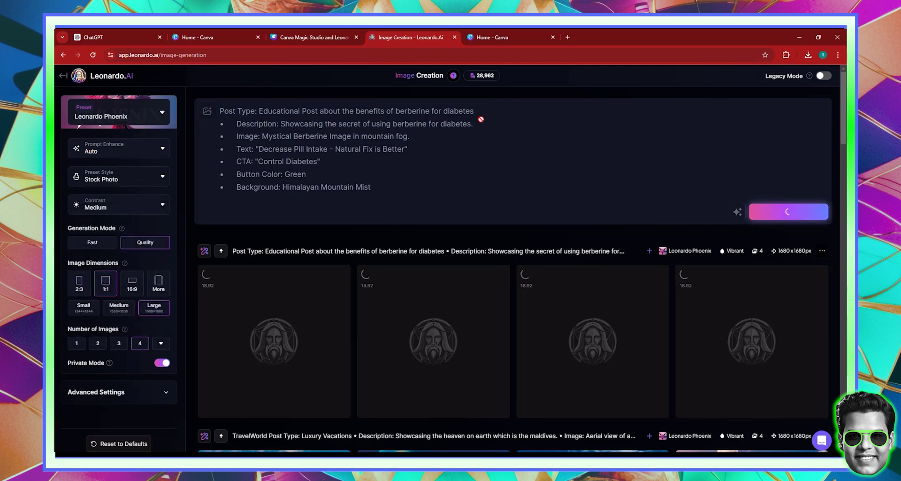
click(519, 31)
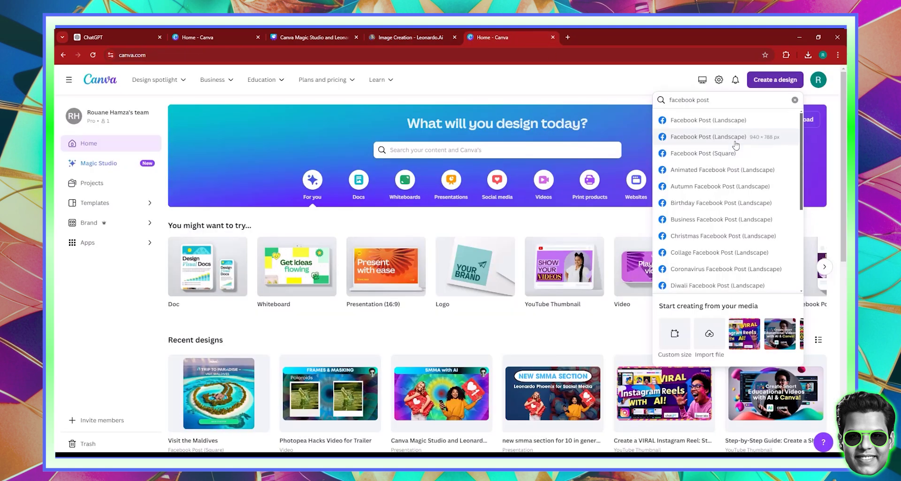
Create a blank square Facebook post in Canva titled 'Berberine Post'.
click(719, 154)
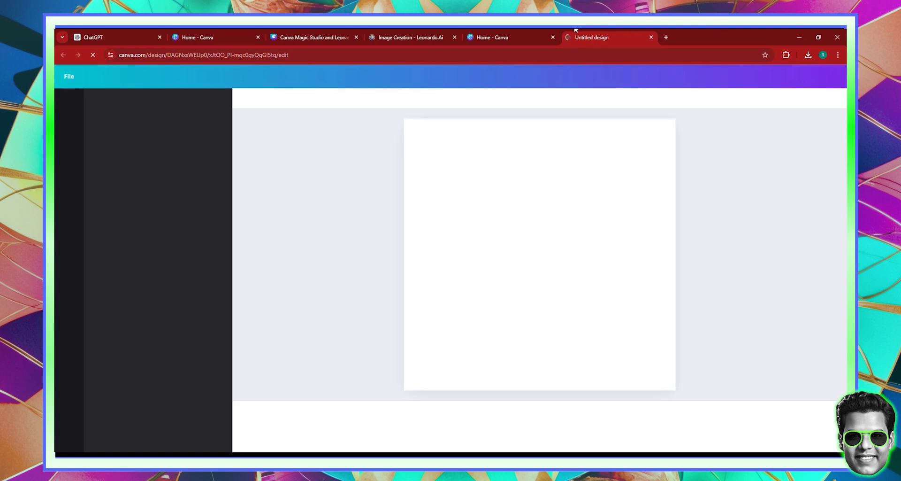
click(424, 33)
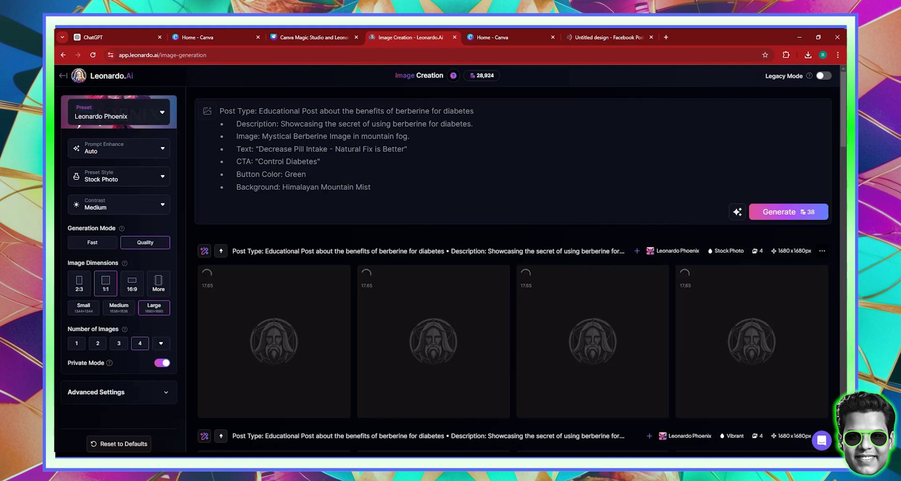
click(593, 41)
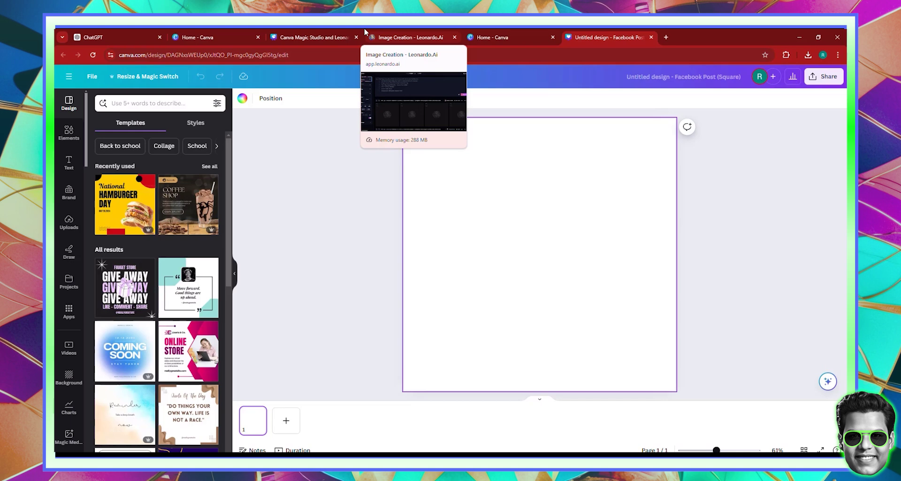
click(731, 77)
text(Berberine)
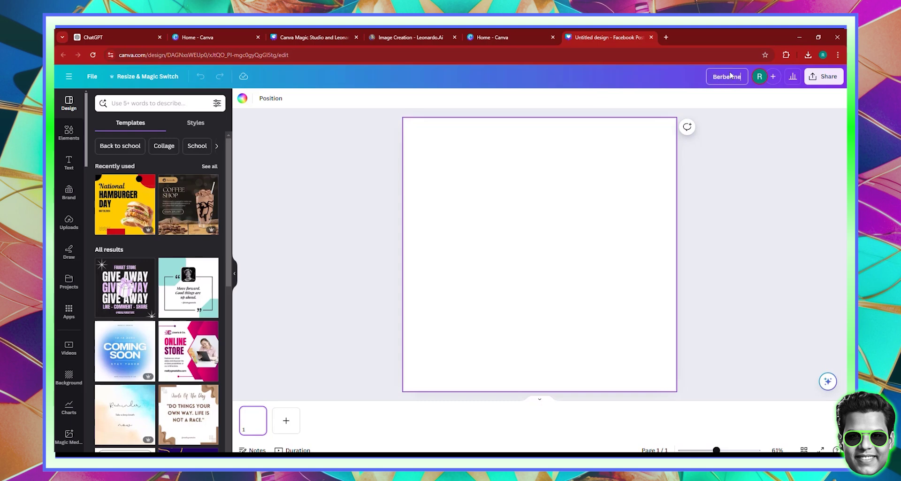
text( P)
text(ost)
click(581, 169)
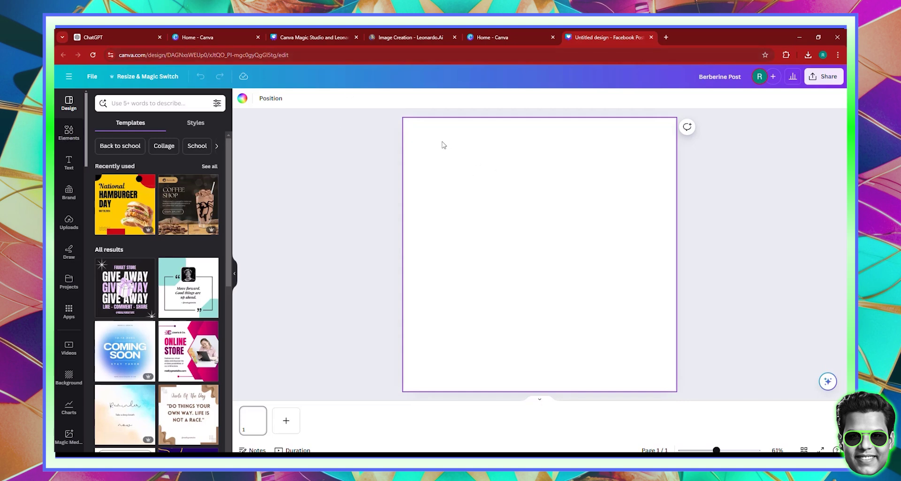
click(394, 37)
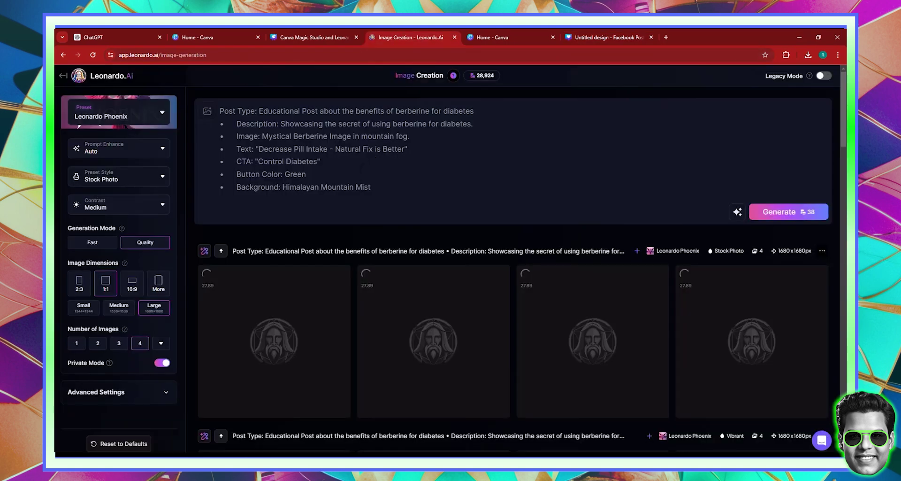
Scroll the generation feed up and down to locate the Vibrant berberine image row.
scroll(511, 263, down, 1)
scroll(511, 263, down, 3)
scroll(513, 270, down, 2)
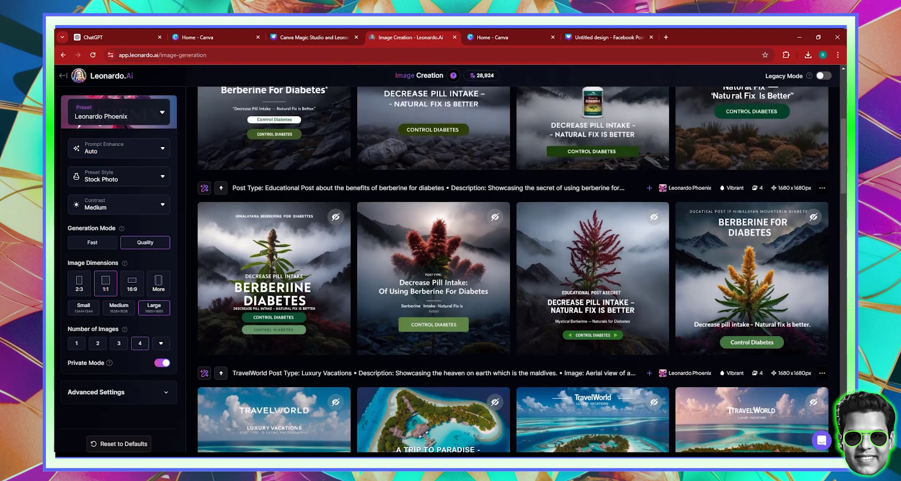
scroll(360, 189, up, 2)
scroll(360, 189, up, 3)
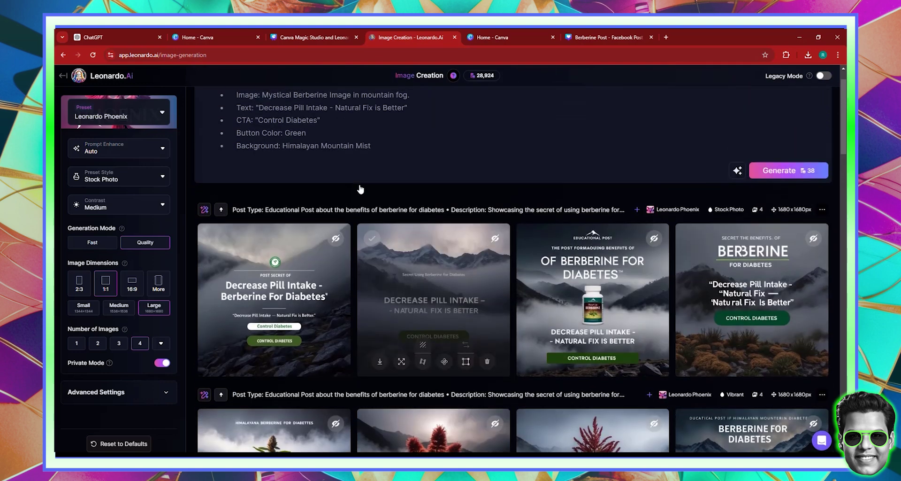
scroll(361, 189, down, 1)
scroll(360, 190, down, 4)
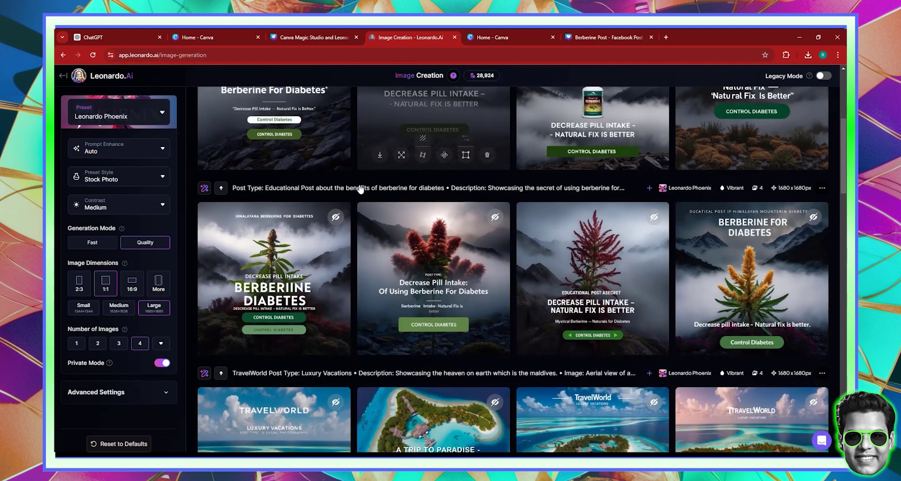
scroll(370, 190, up, 3)
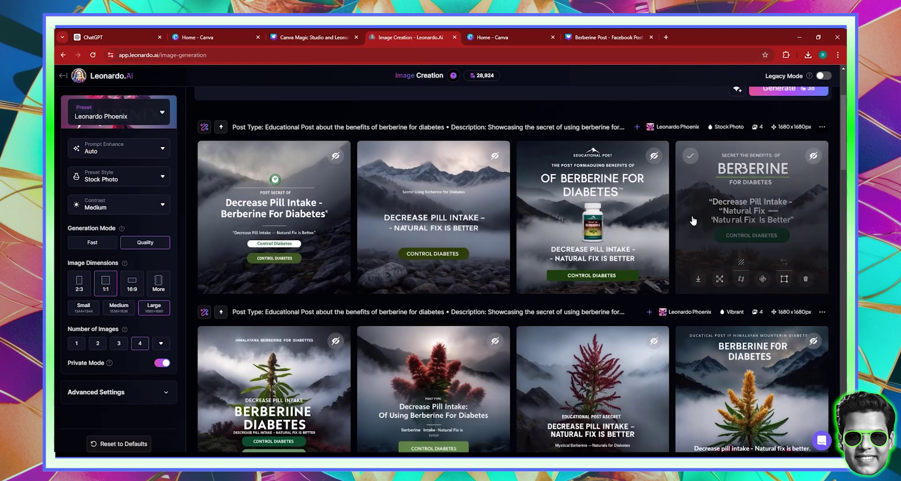
scroll(525, 264, down, 2)
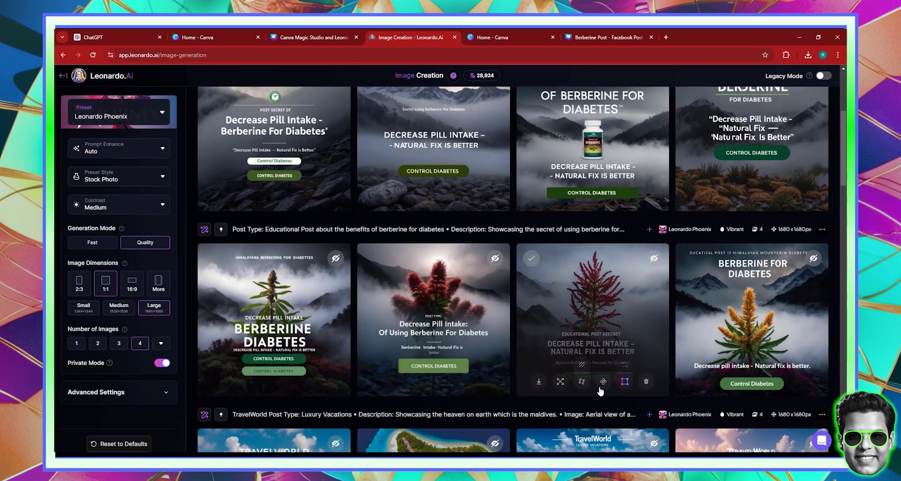
View the Berberiine Diabetes image full size, step through the other three, then close the viewer.
click(286, 282)
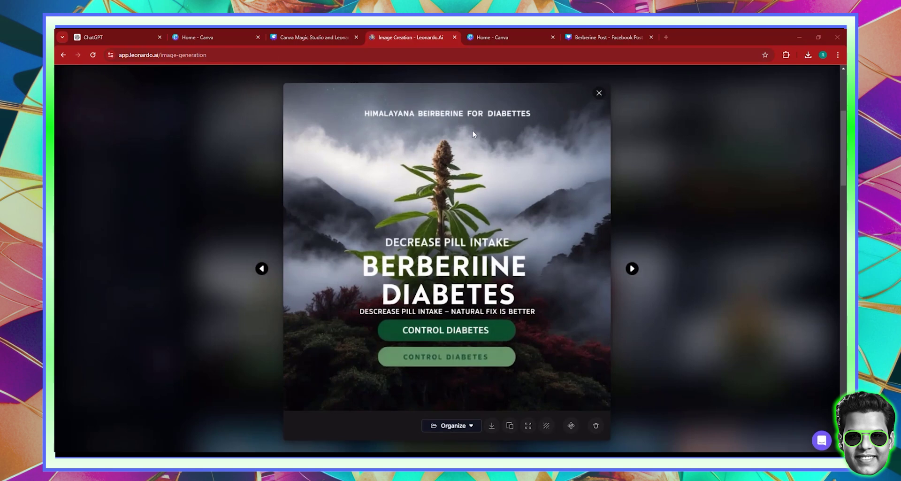
click(632, 269)
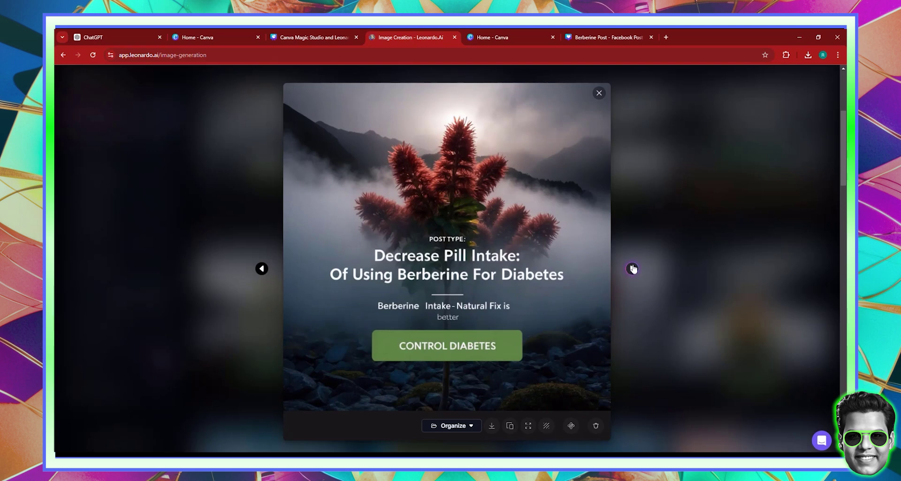
click(632, 269)
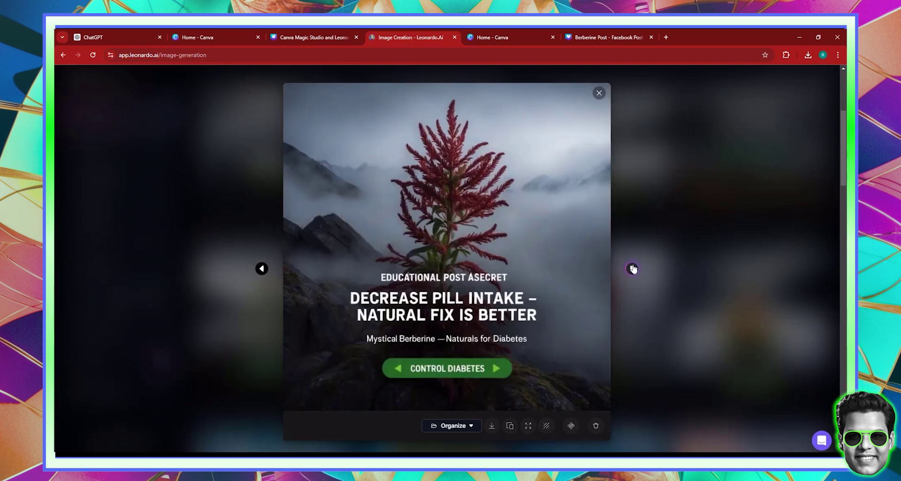
click(632, 268)
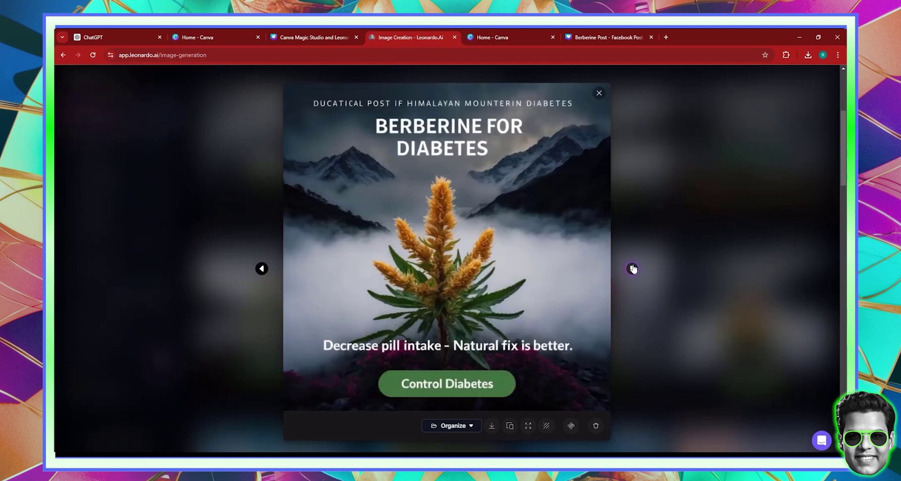
click(767, 230)
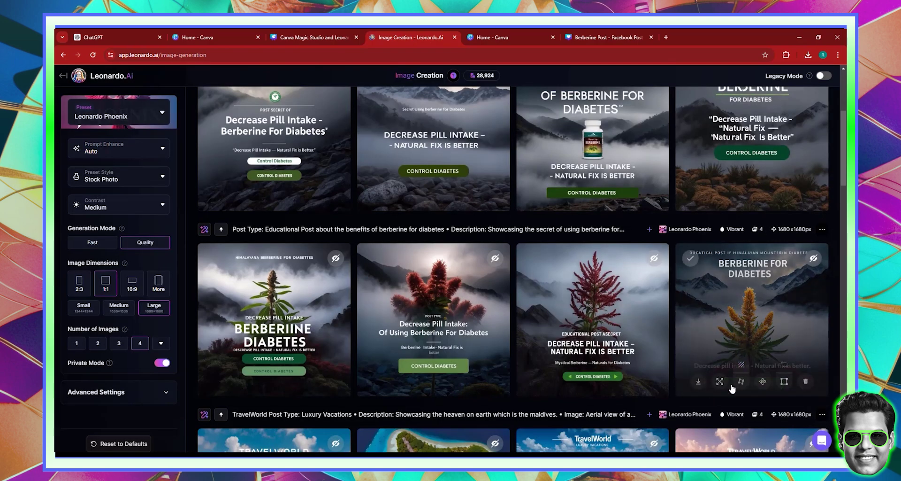
In the Berberine Post design, drag the downloaded berberine image from Chrome's downloads into Uploads.
click(612, 34)
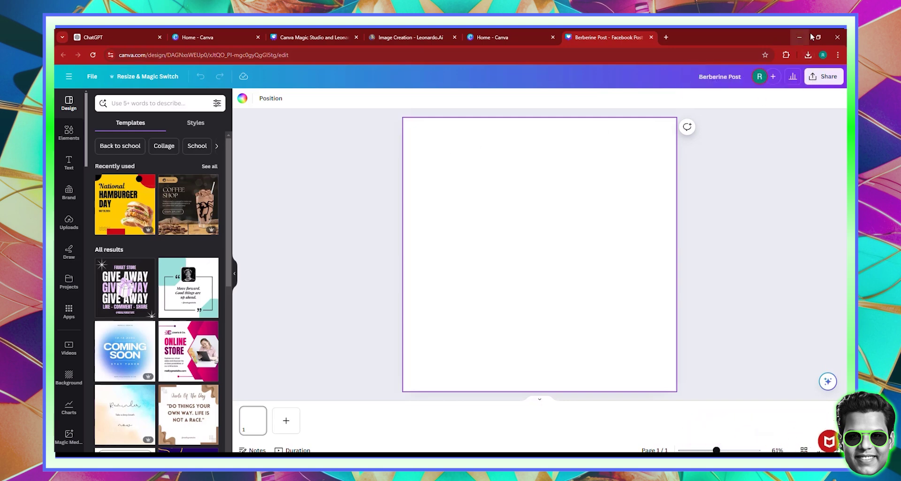
click(808, 55)
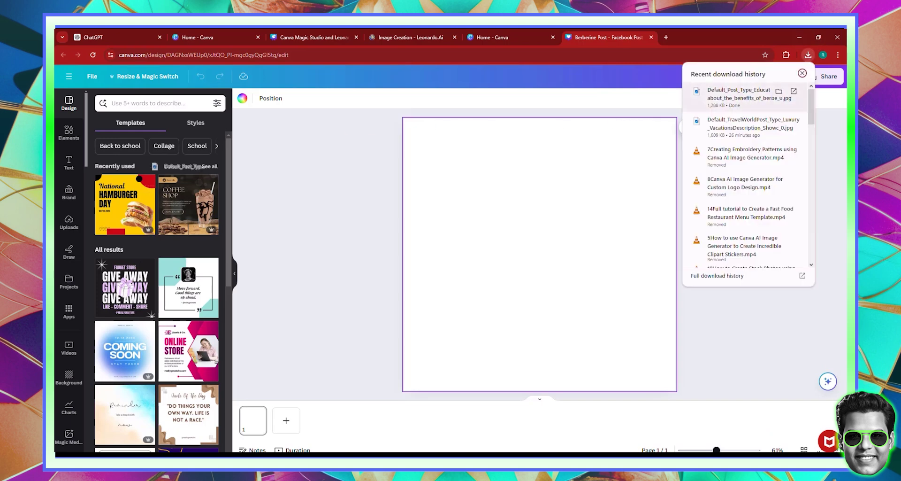
click(69, 221)
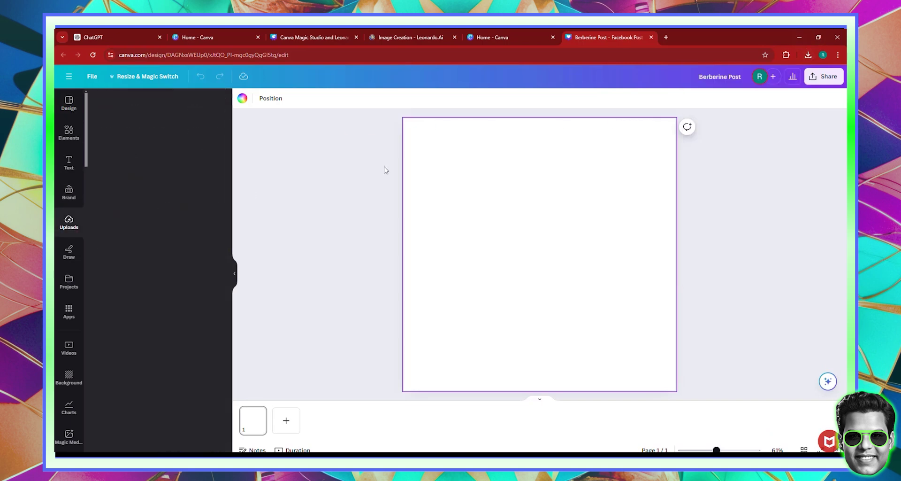
click(808, 55)
drag(746, 96, 196, 202)
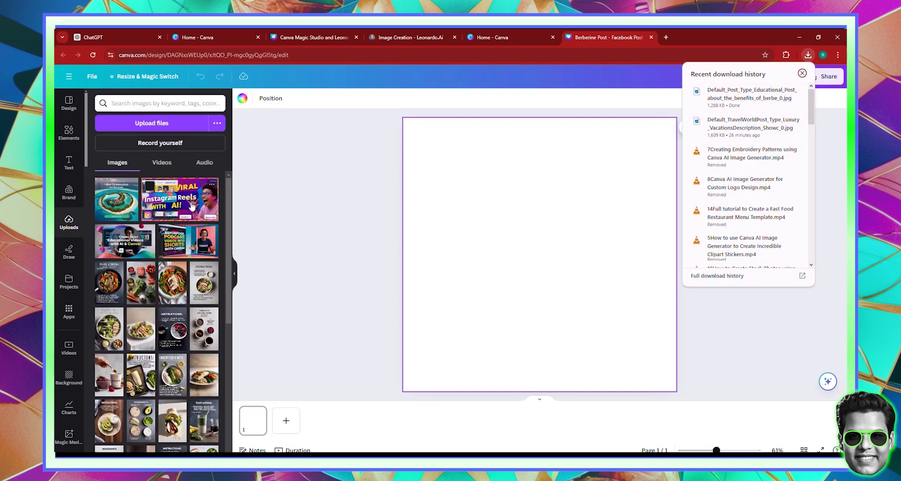
mouse_move(117, 199)
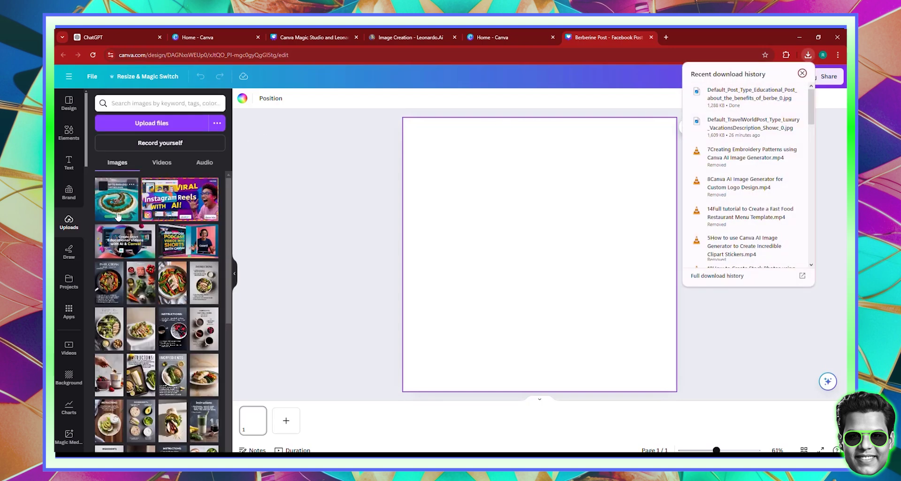
drag(750, 96, 164, 252)
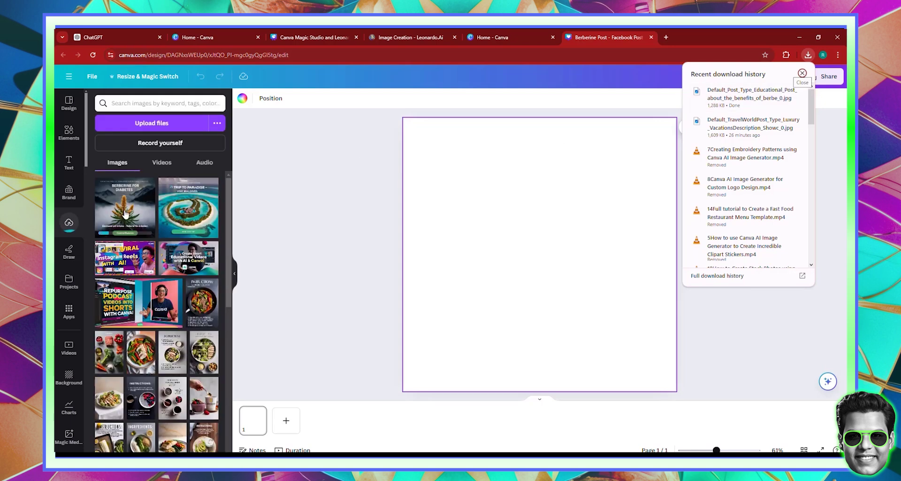
Place the uploaded berberine image on the page and set it as the background.
click(802, 73)
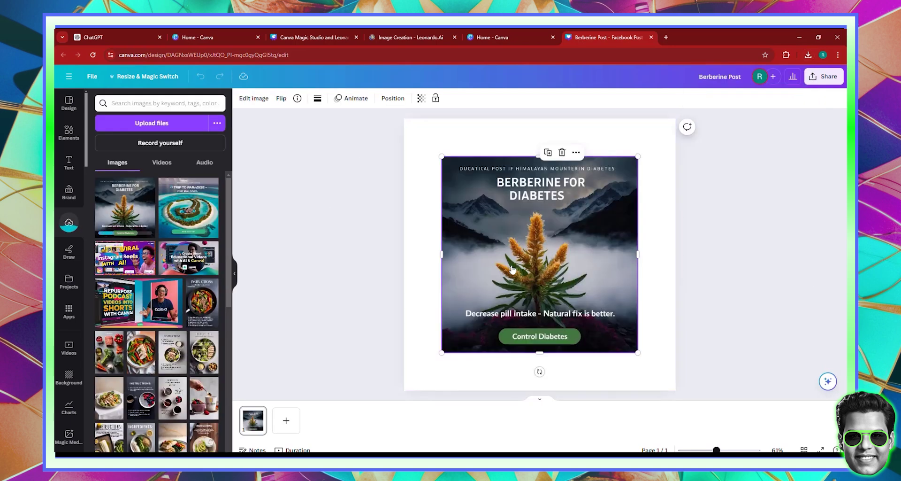
right_click(511, 268)
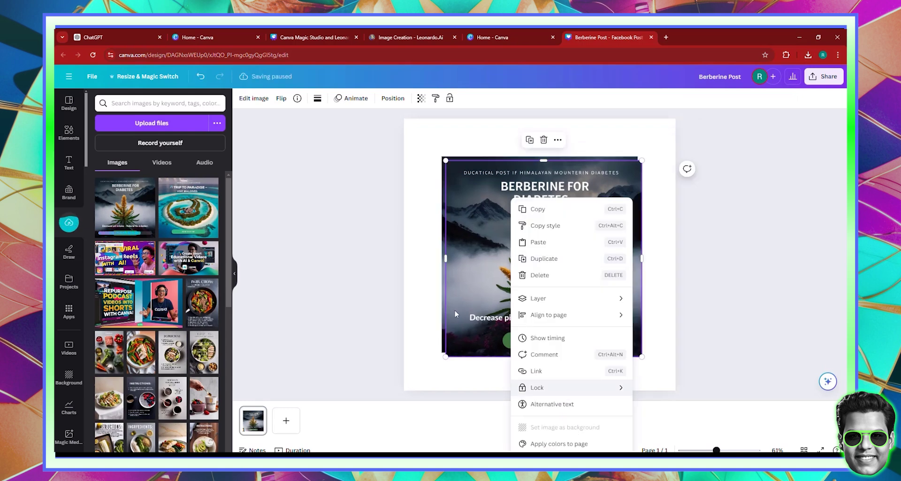
click(483, 288)
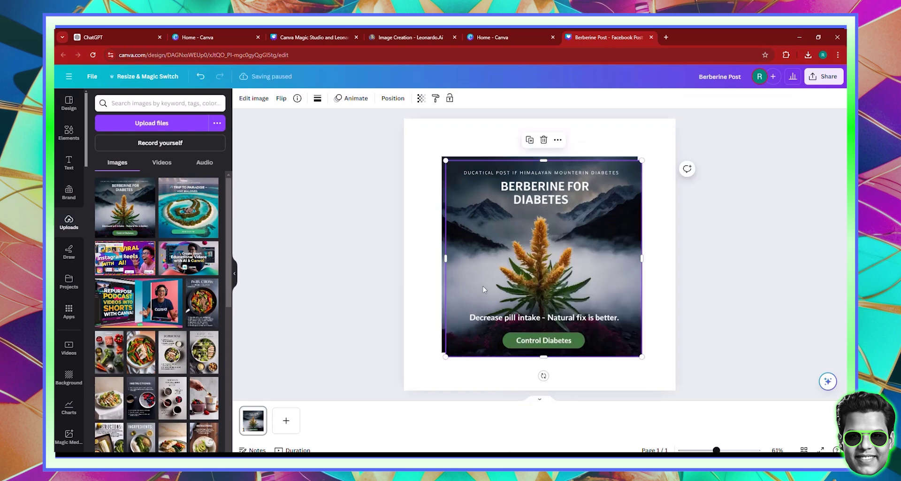
right_click(506, 263)
click(558, 427)
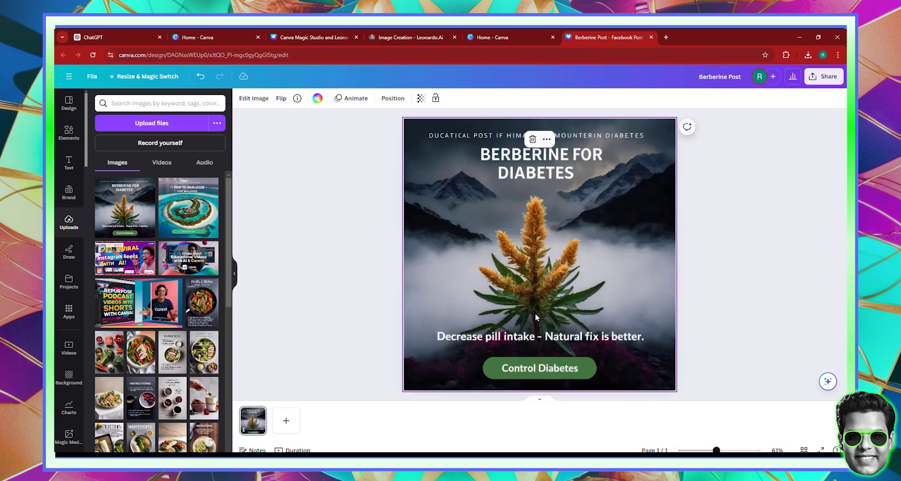
Adjust the background image's colour and light, raising Saturation to 34 and Blacks to 27.
click(253, 105)
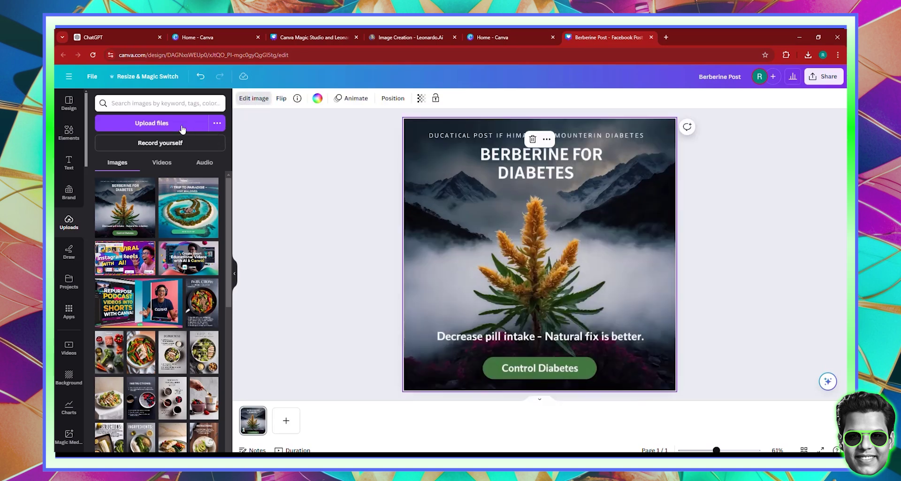
click(168, 113)
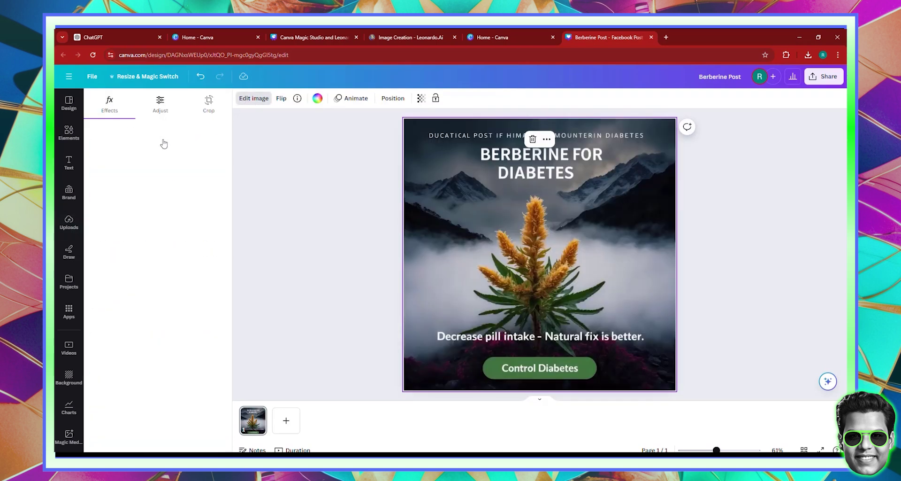
scroll(150, 305, down, 5)
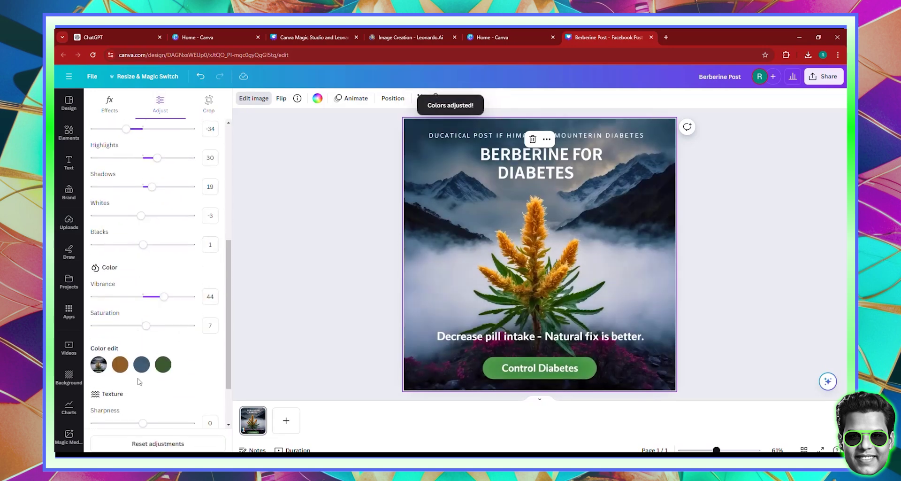
drag(148, 355, 153, 355)
drag(146, 257, 159, 257)
scroll(157, 262, up, 3)
drag(143, 301, 156, 300)
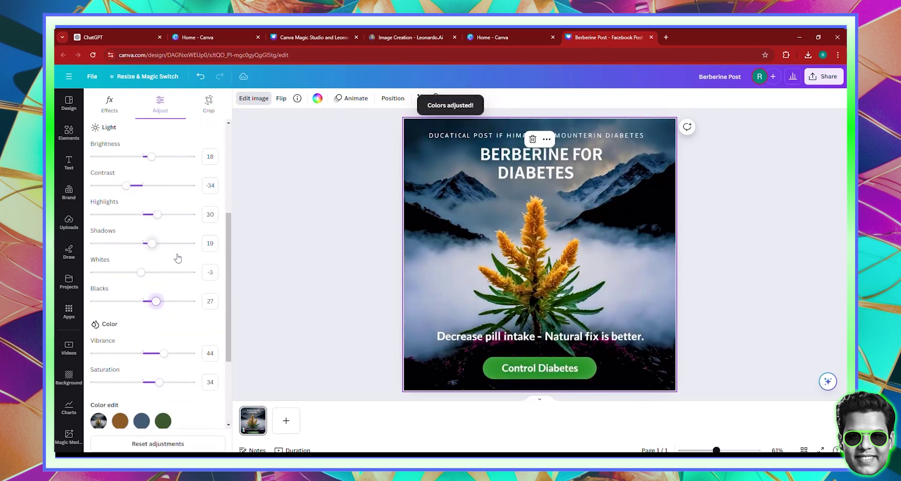
click(113, 107)
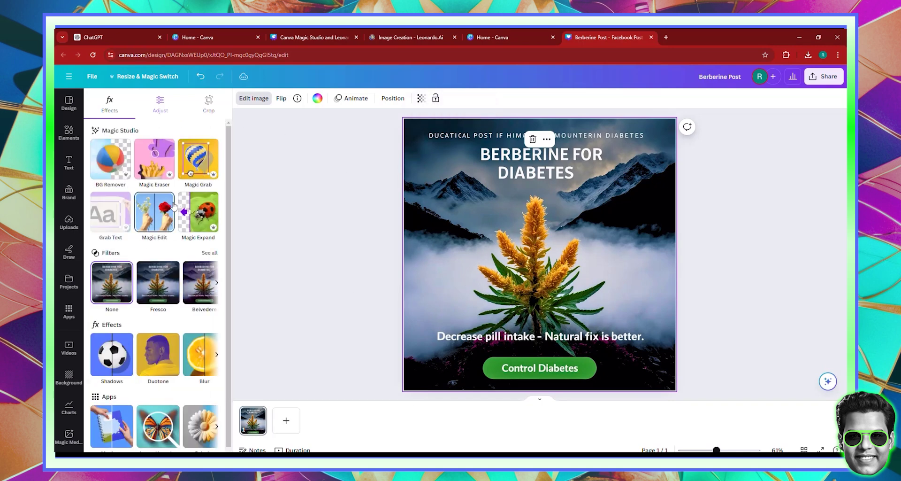
Extract the image's text with Grab Text and delete the misspelled top subtitle line.
click(167, 163)
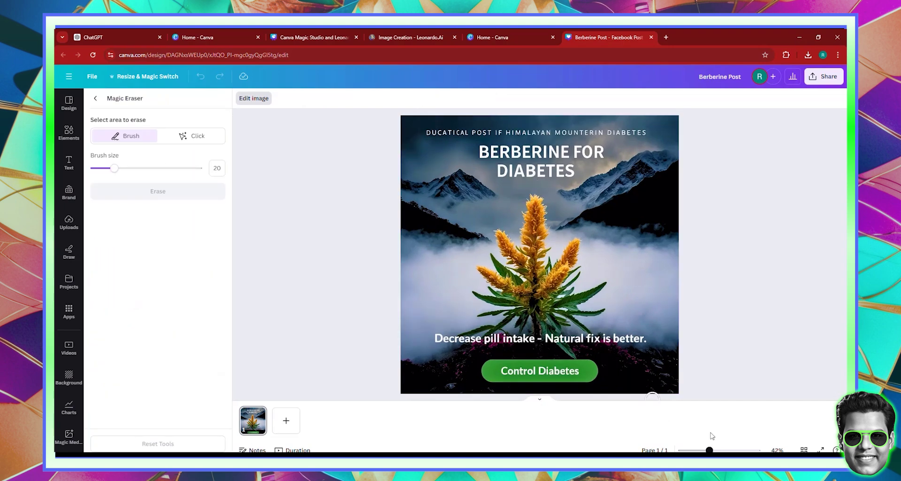
click(96, 98)
click(110, 213)
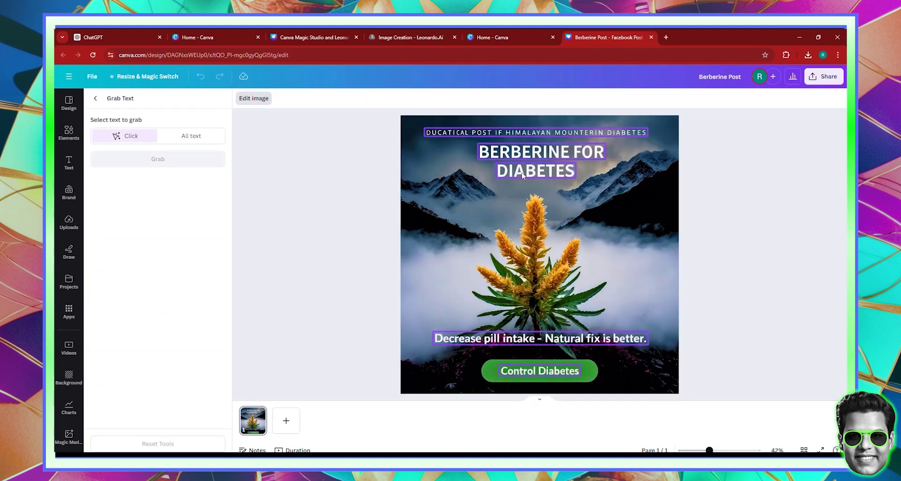
click(475, 135)
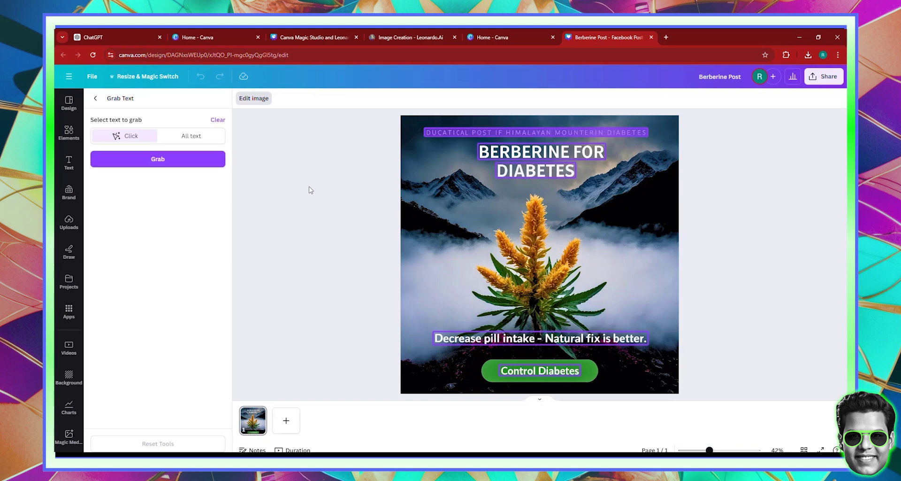
click(164, 162)
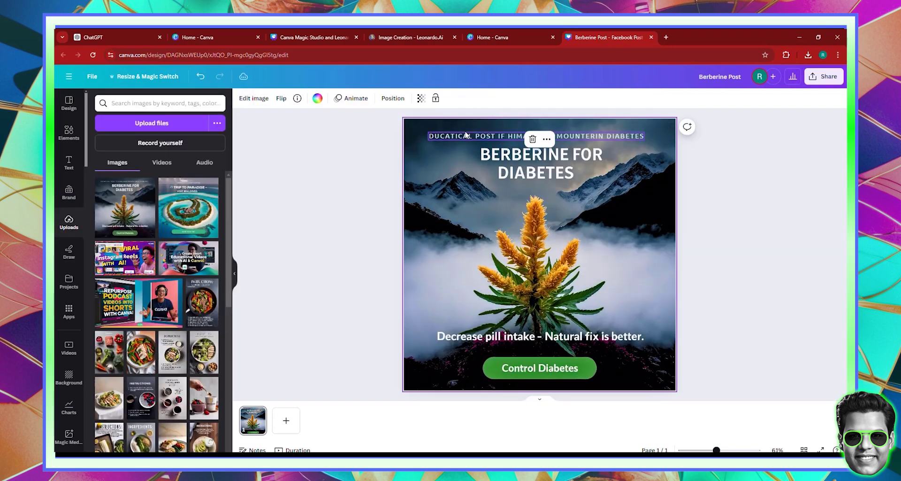
key(Delete)
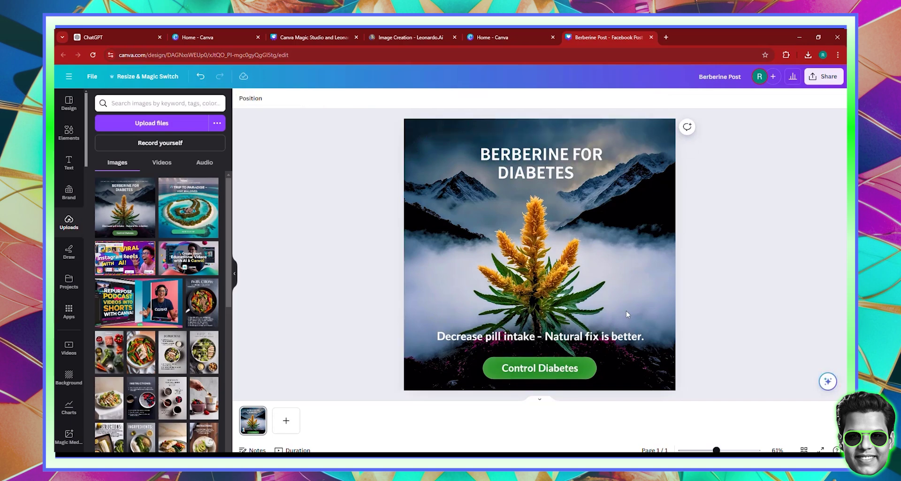
click(569, 264)
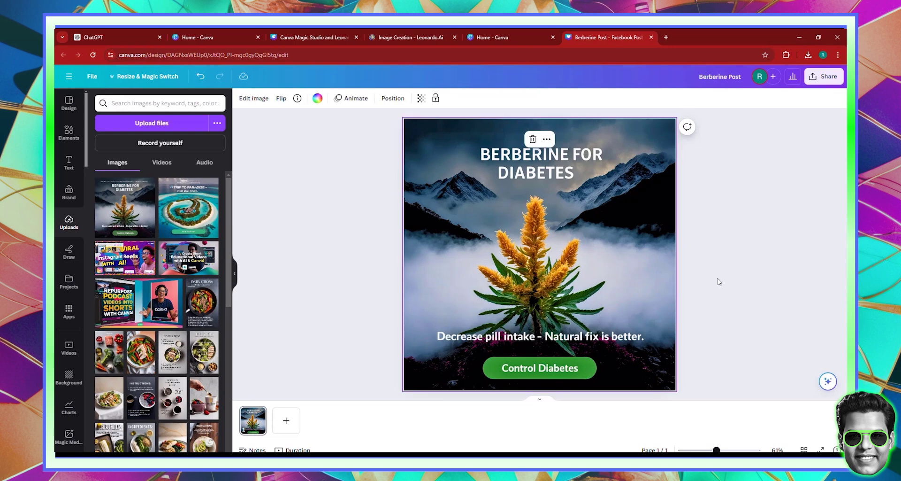
click(821, 449)
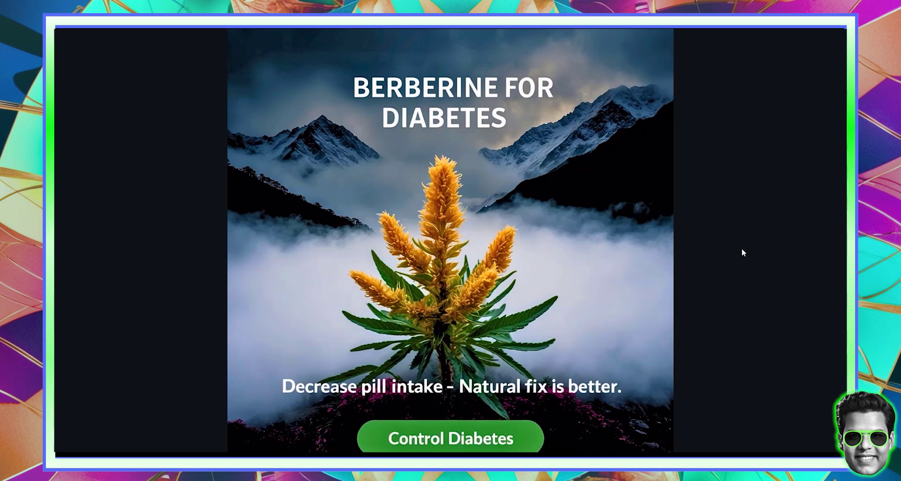
key(Escape)
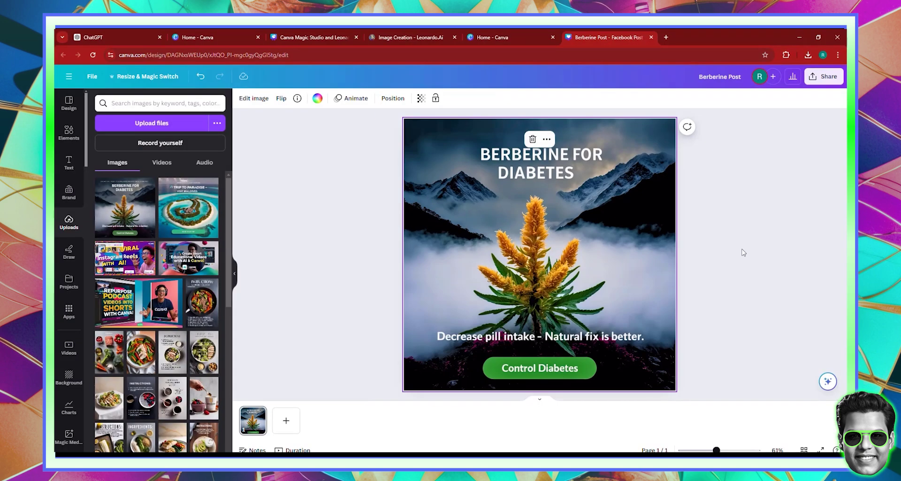
click(739, 261)
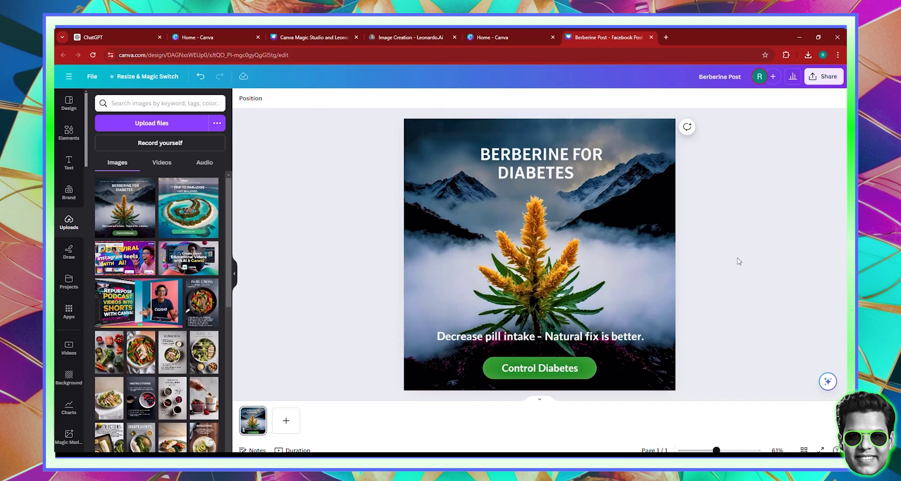